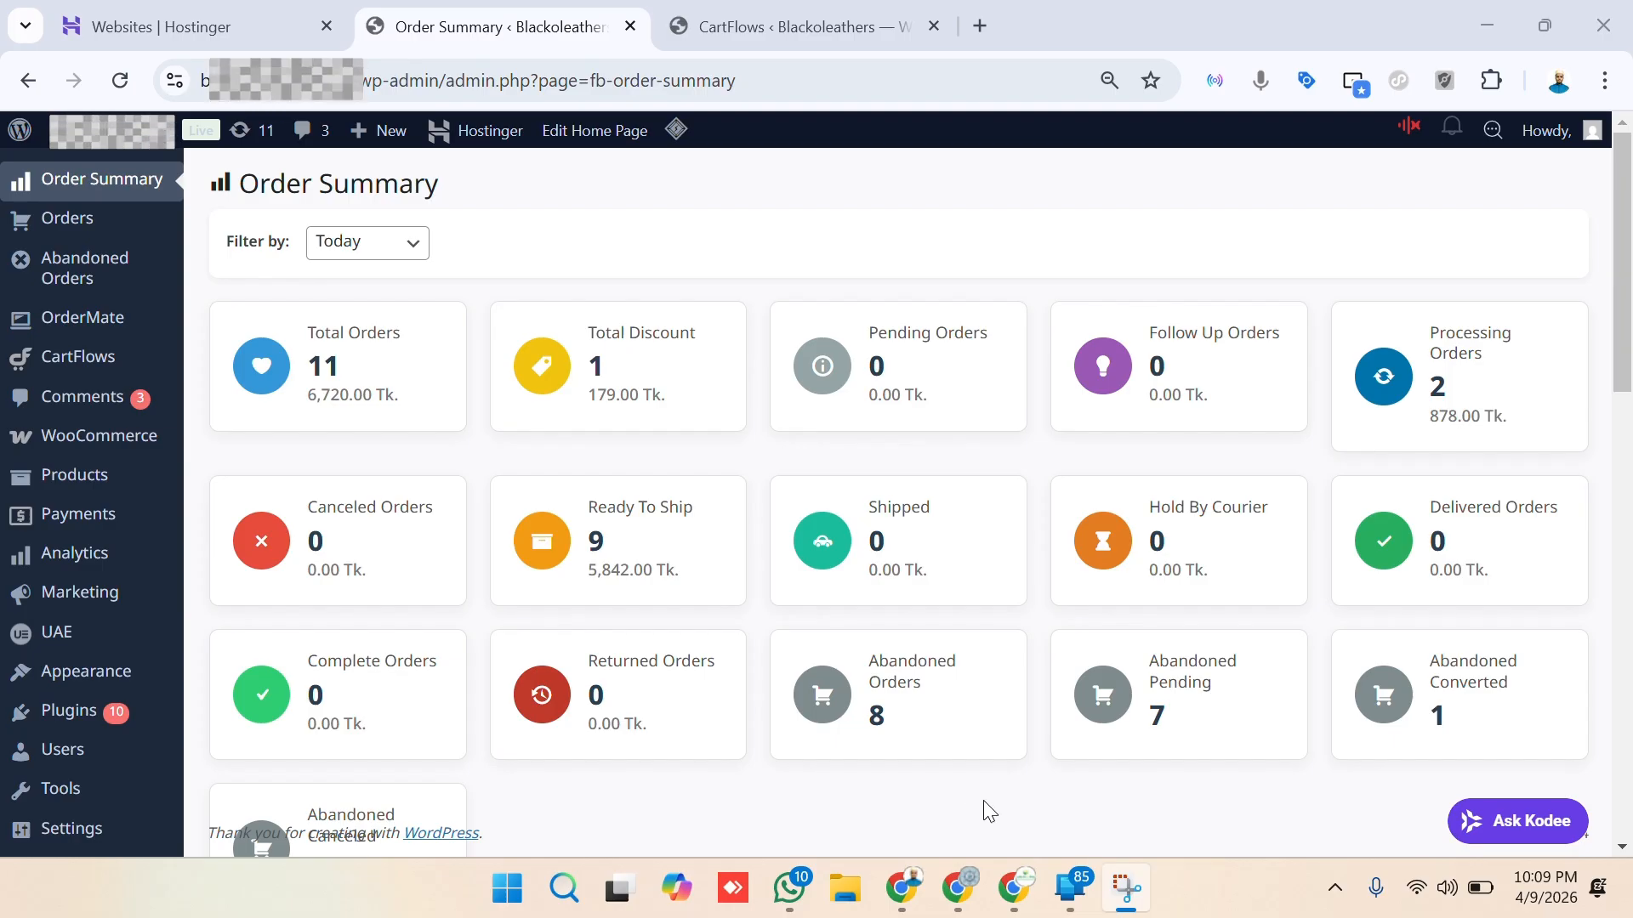
Read the Kodee chat's instructions for excluding the Thank You page from LiteSpeed Cache.
click(1531, 823)
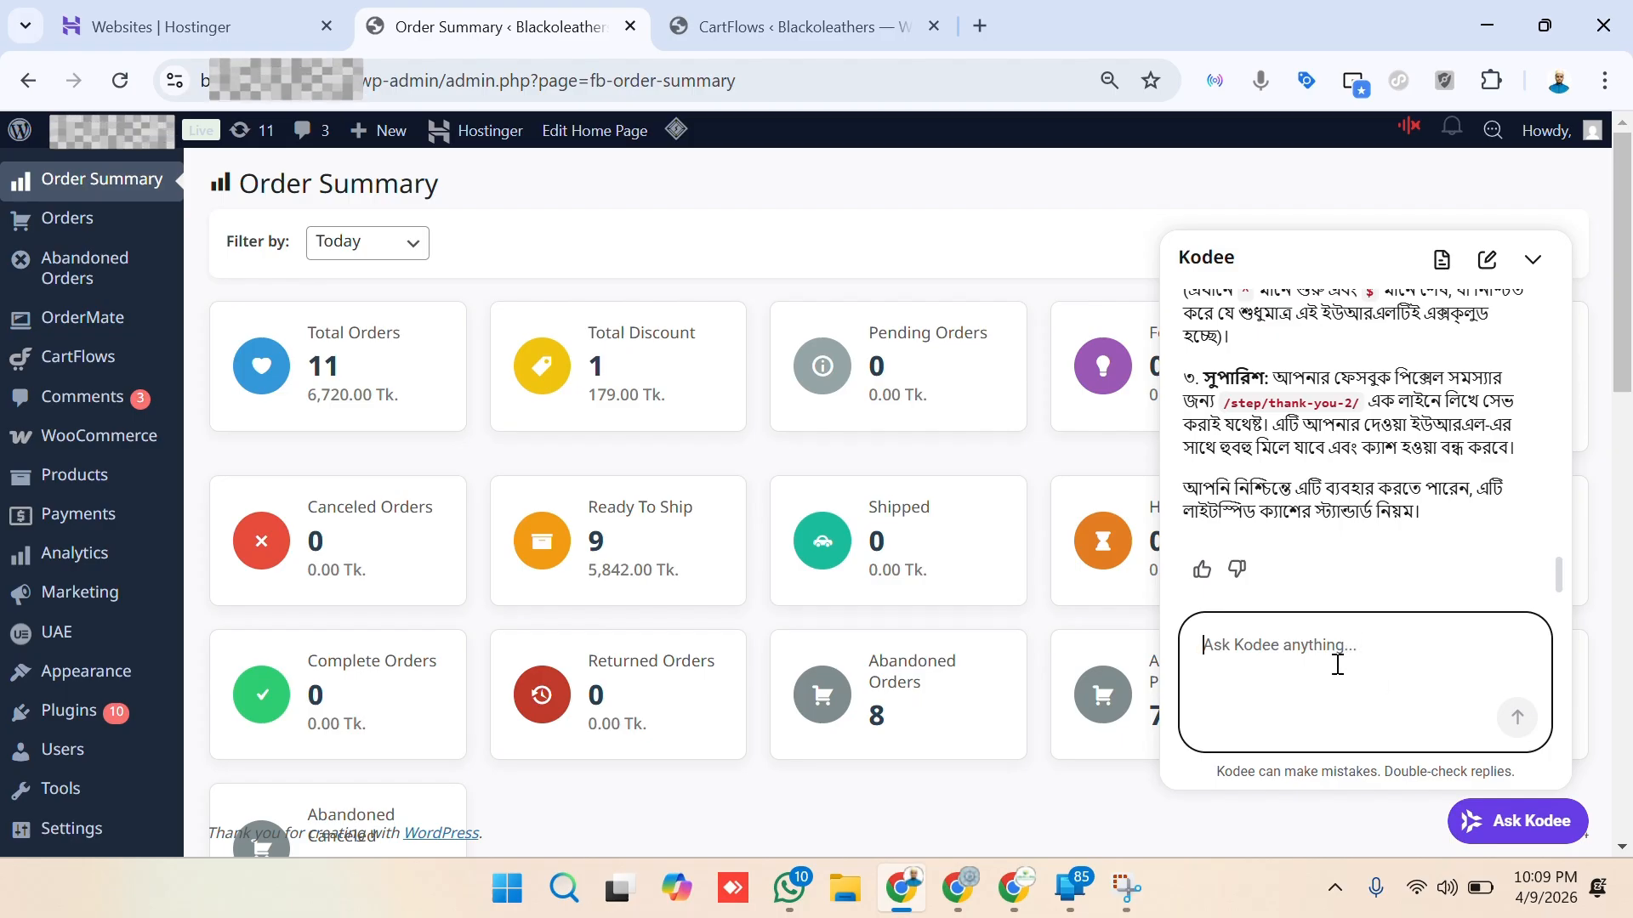
scroll(1382, 496, up, 5)
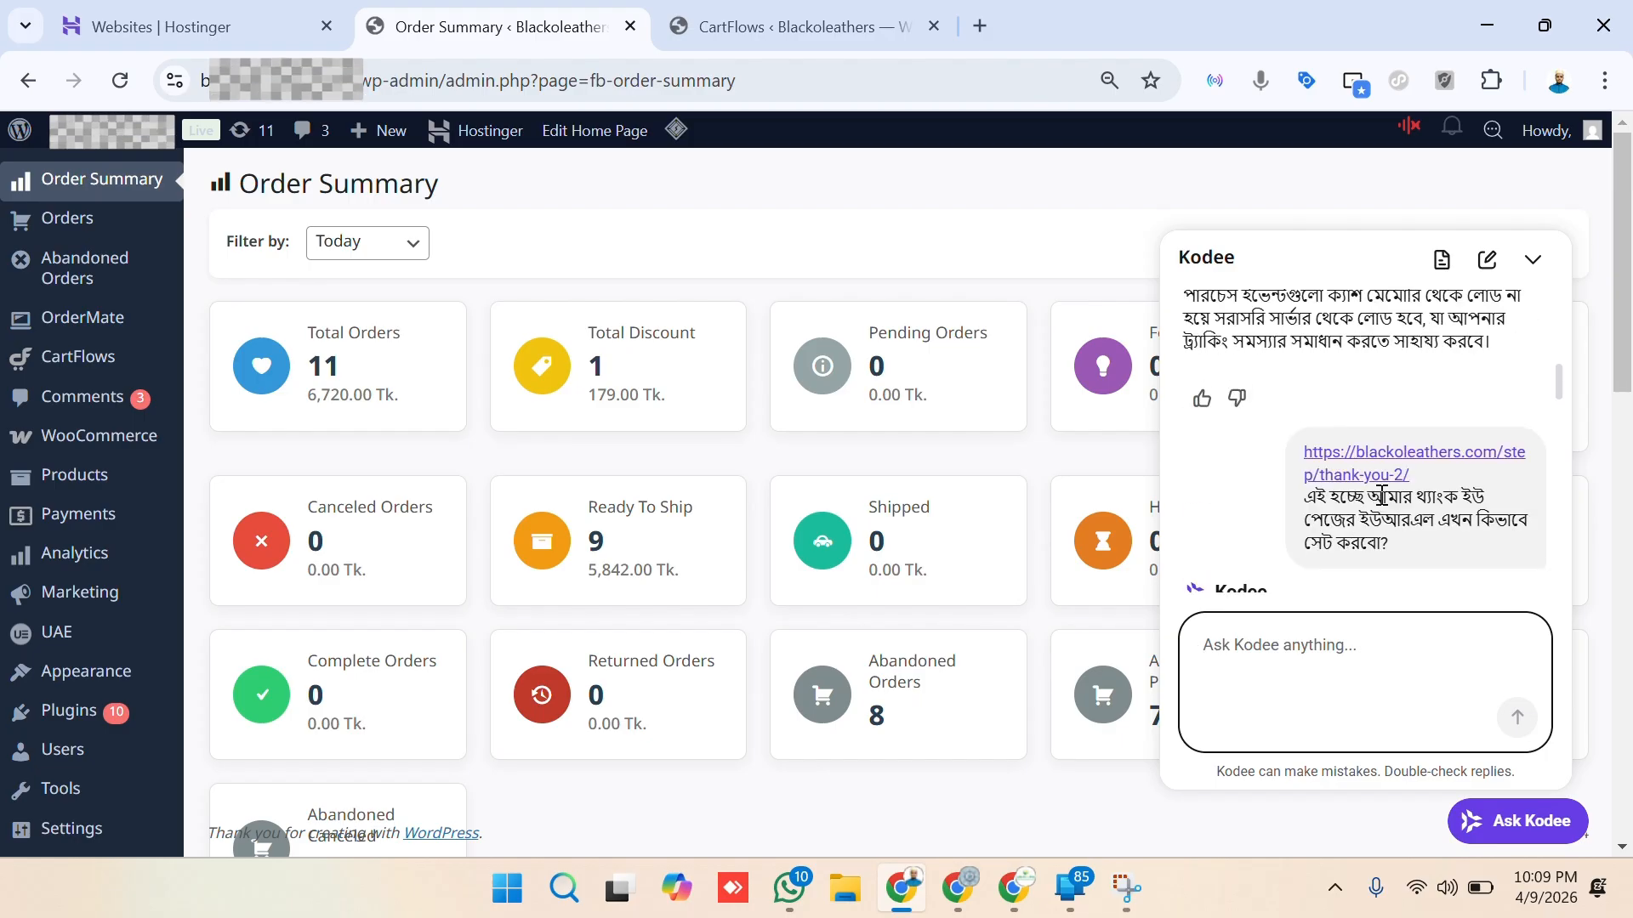
scroll(1382, 496, up, 5)
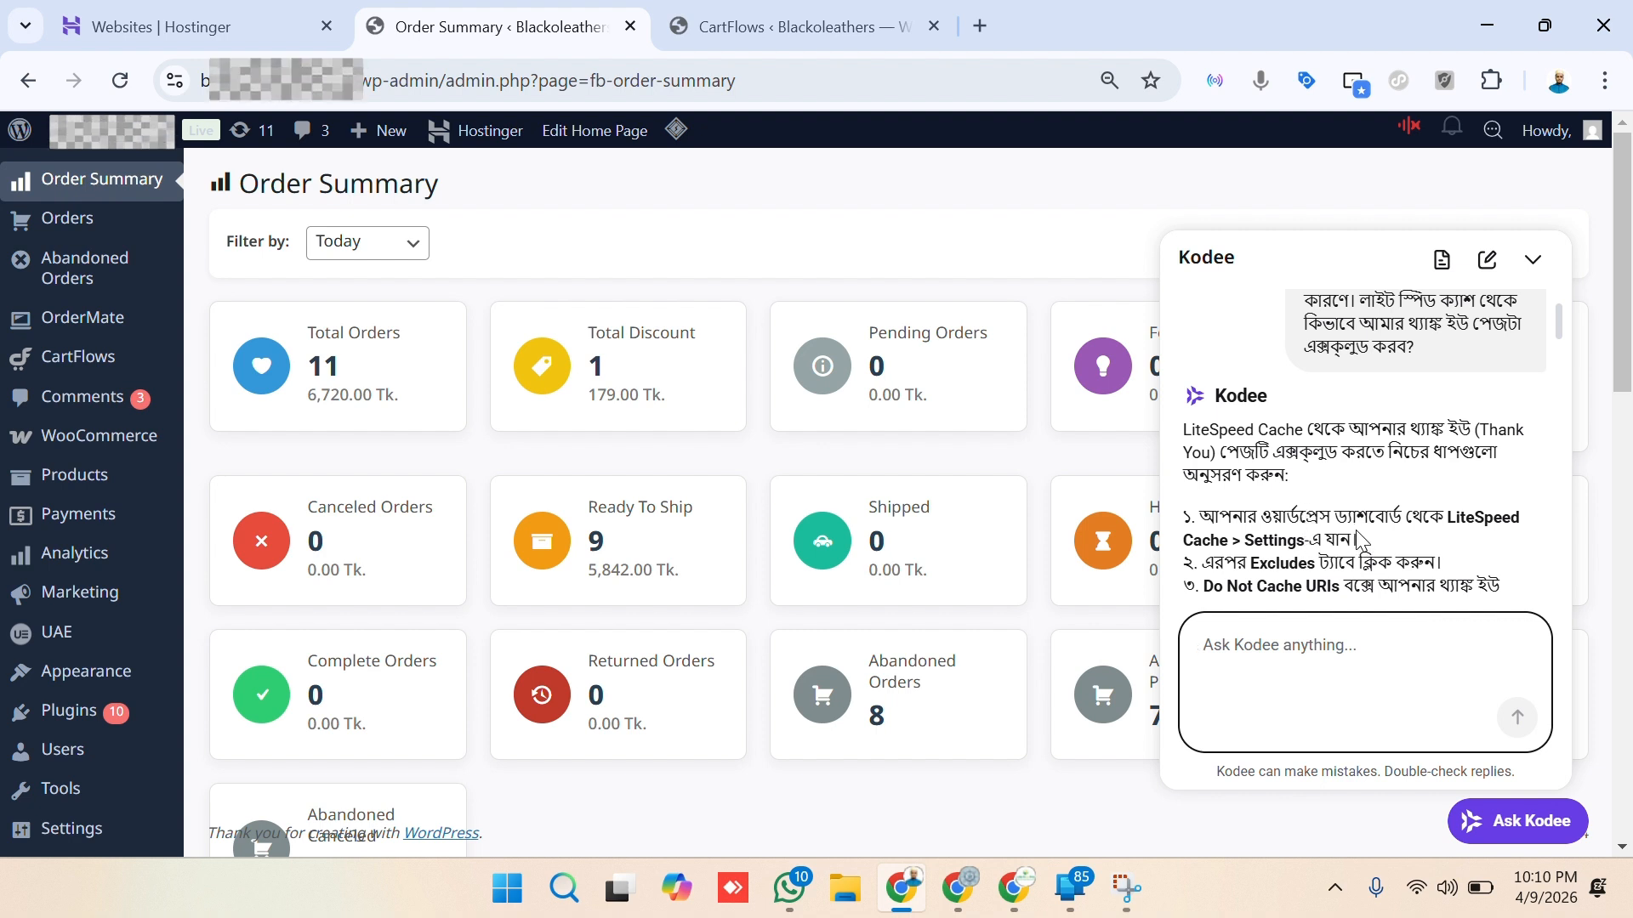
scroll(1344, 510, down, 2)
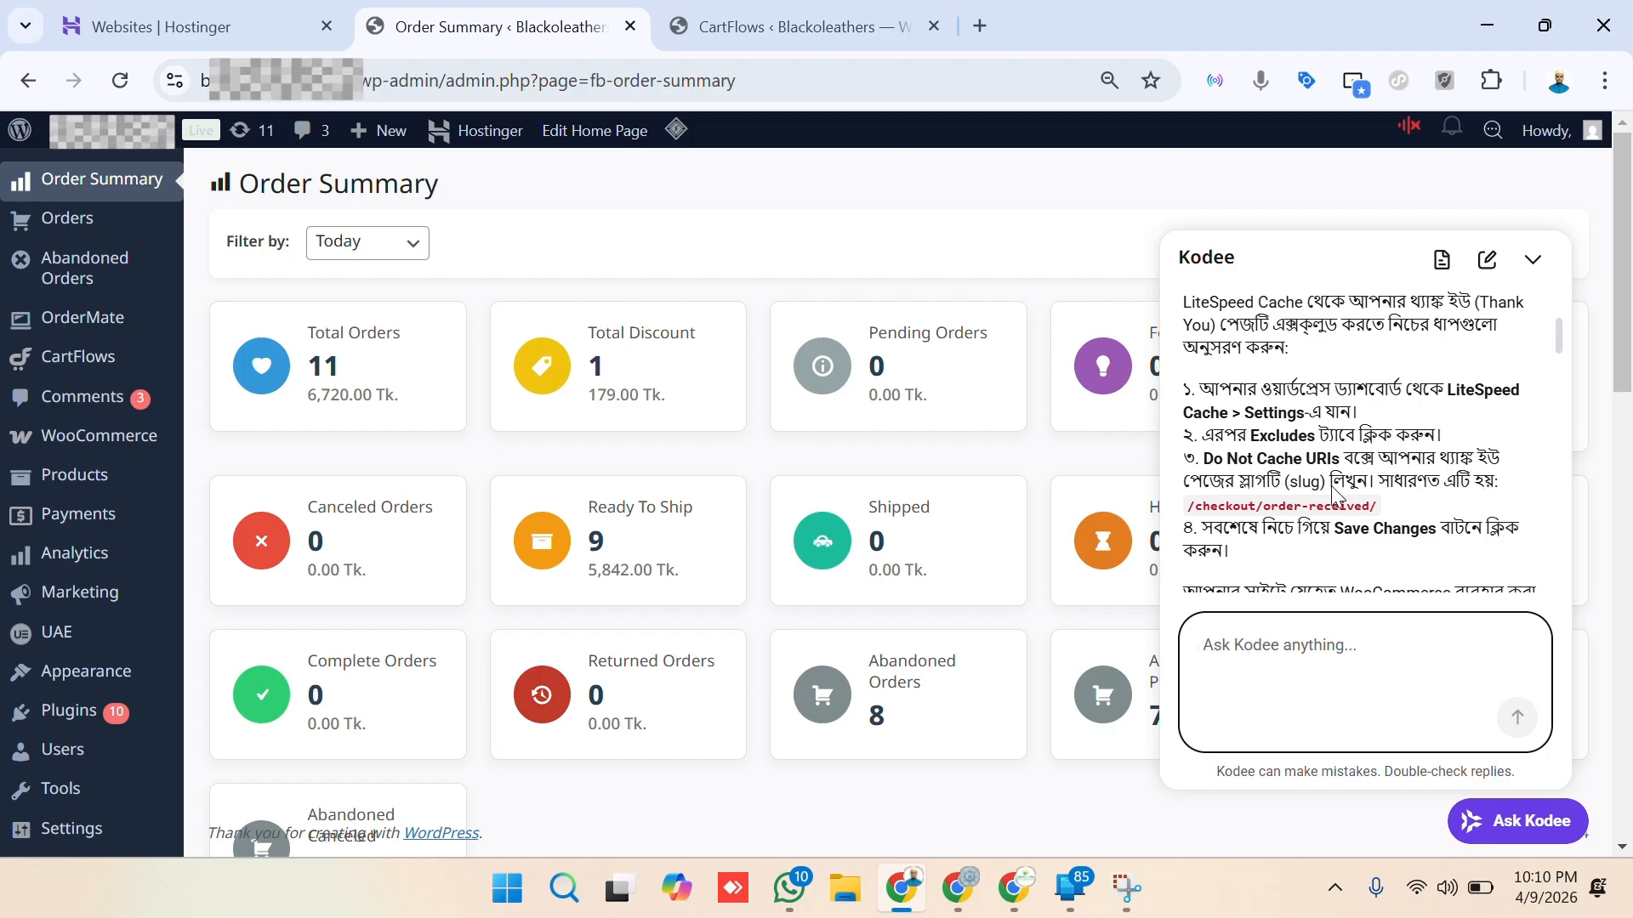
scroll(1361, 509, down, 1)
scroll(1370, 508, down, 2)
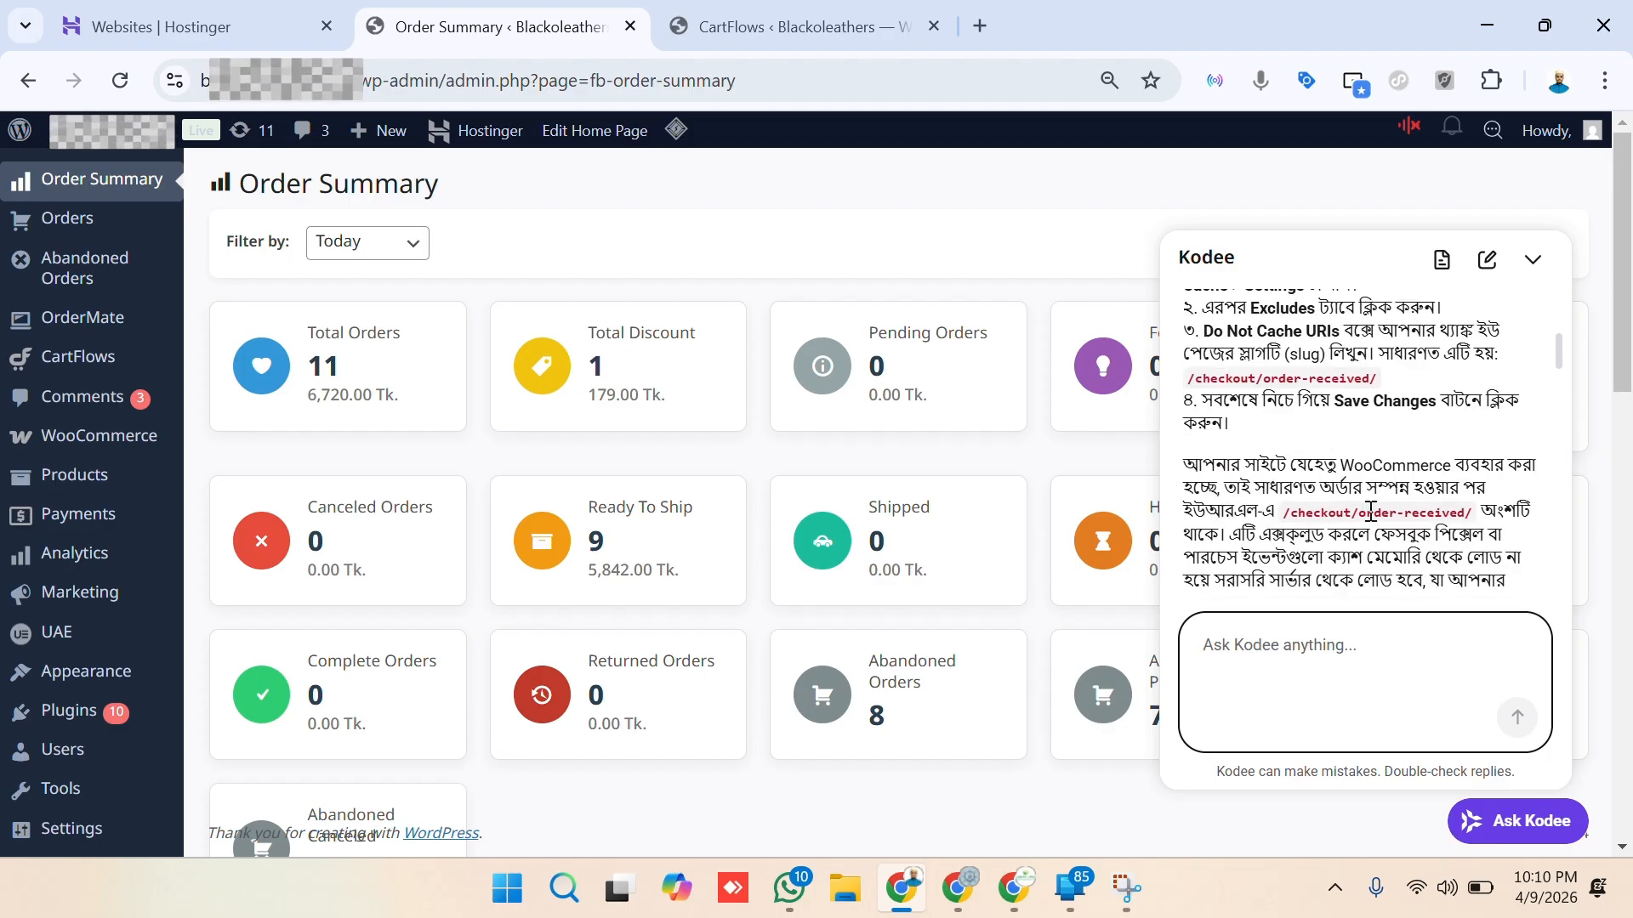
scroll(110, 738, down, 5)
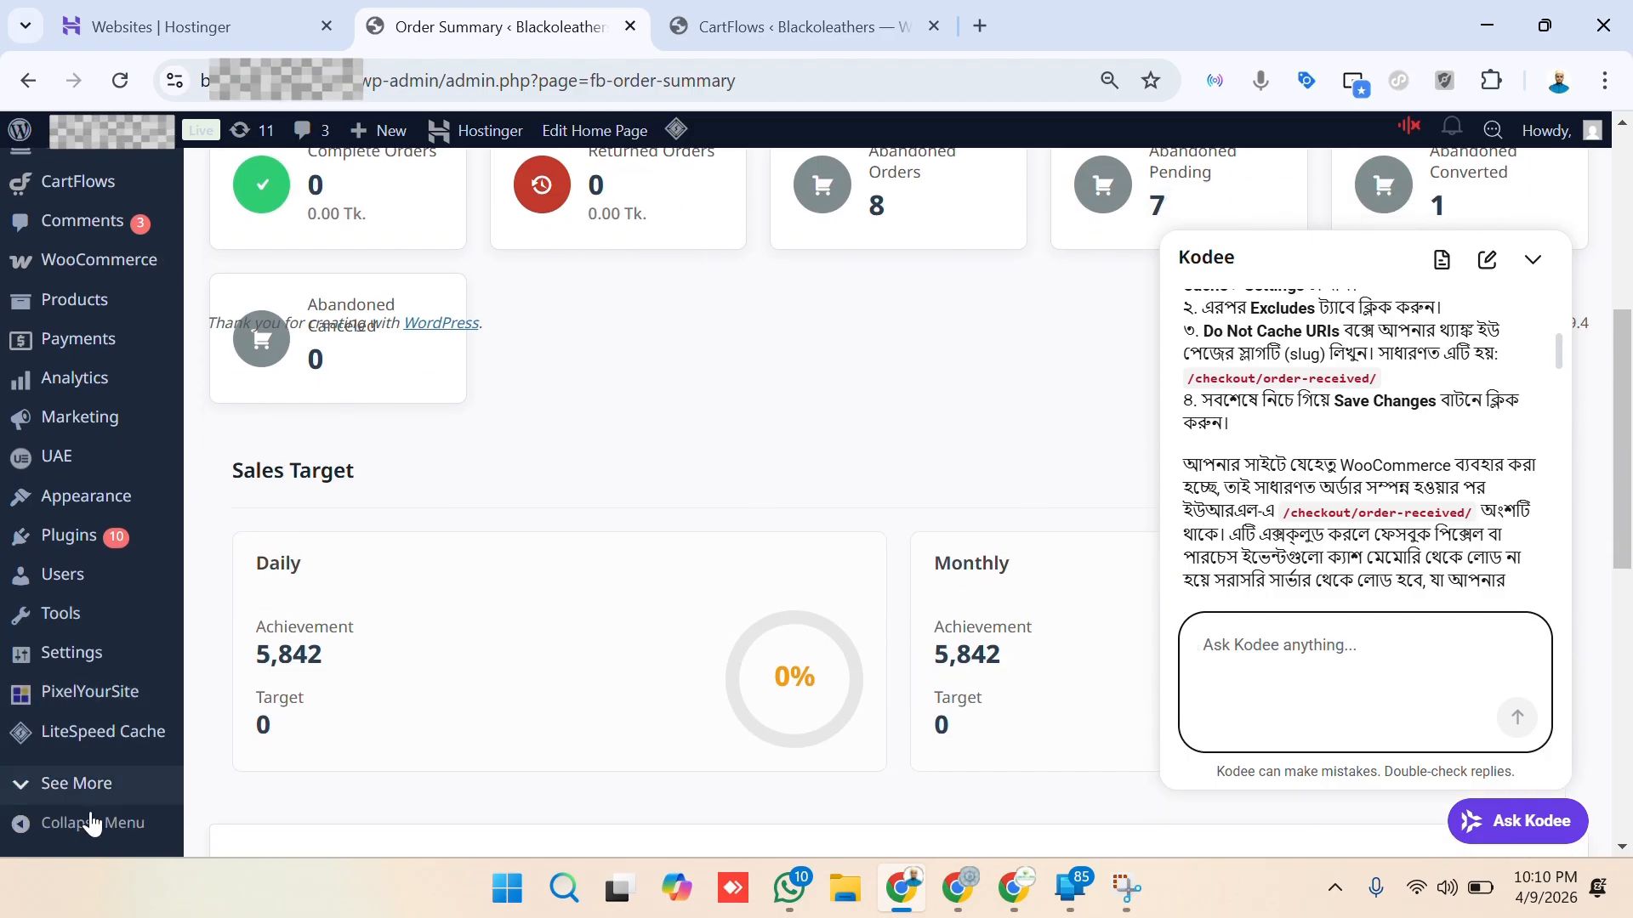
Open the Excludes section of the LiteSpeed Cache settings and locate the Do Not Cache URIs field.
mouse_move(111, 738)
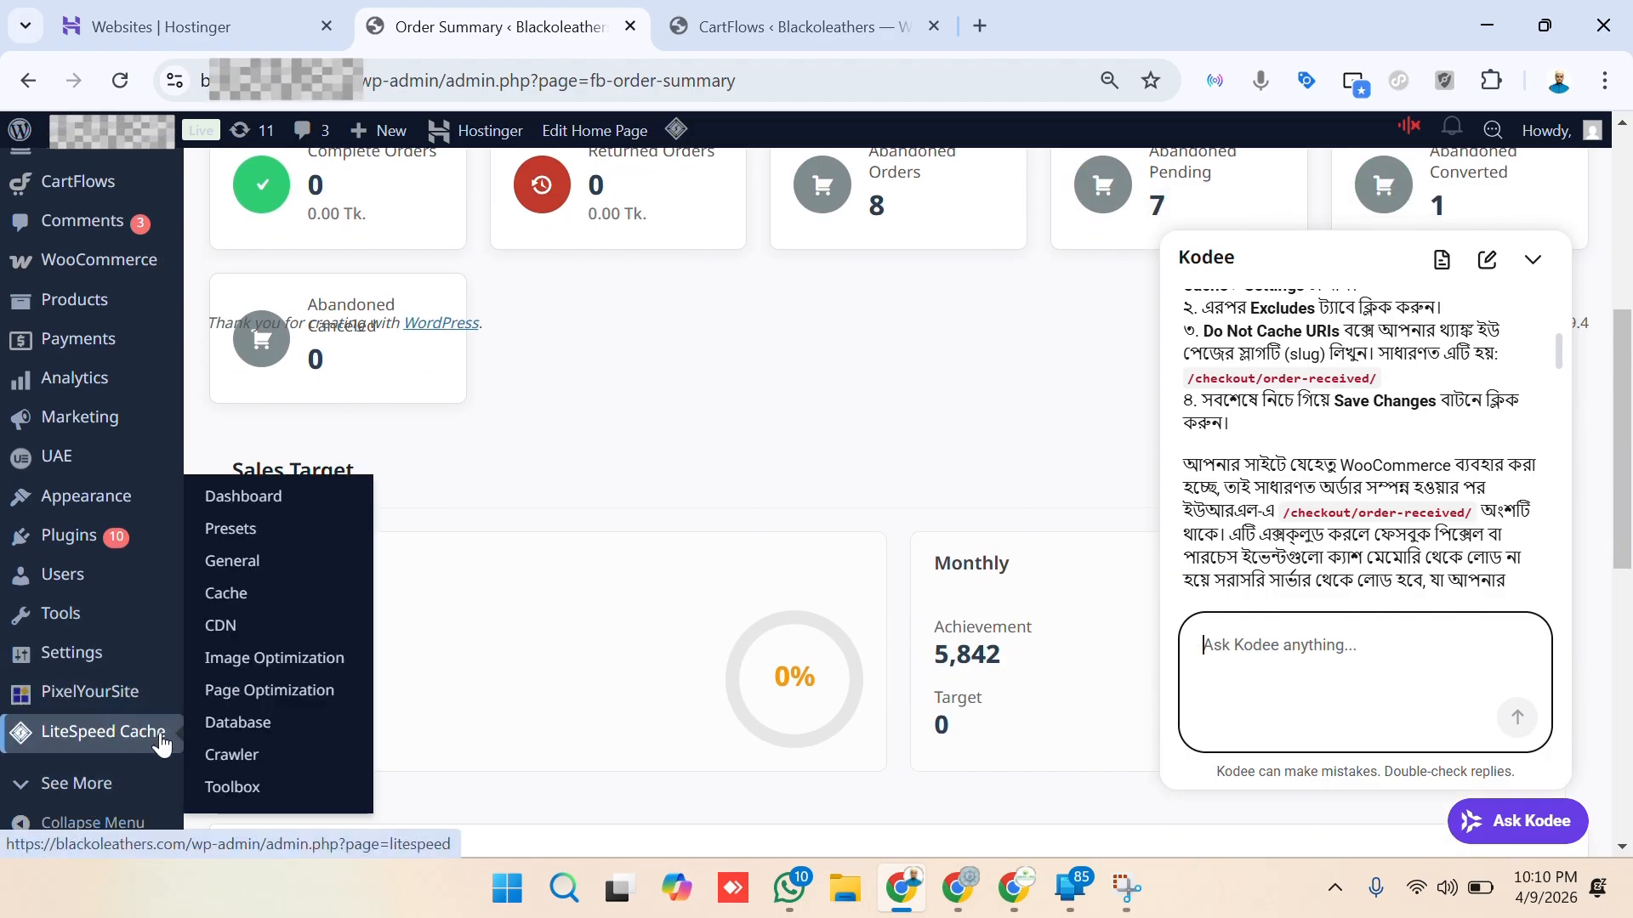
click(227, 600)
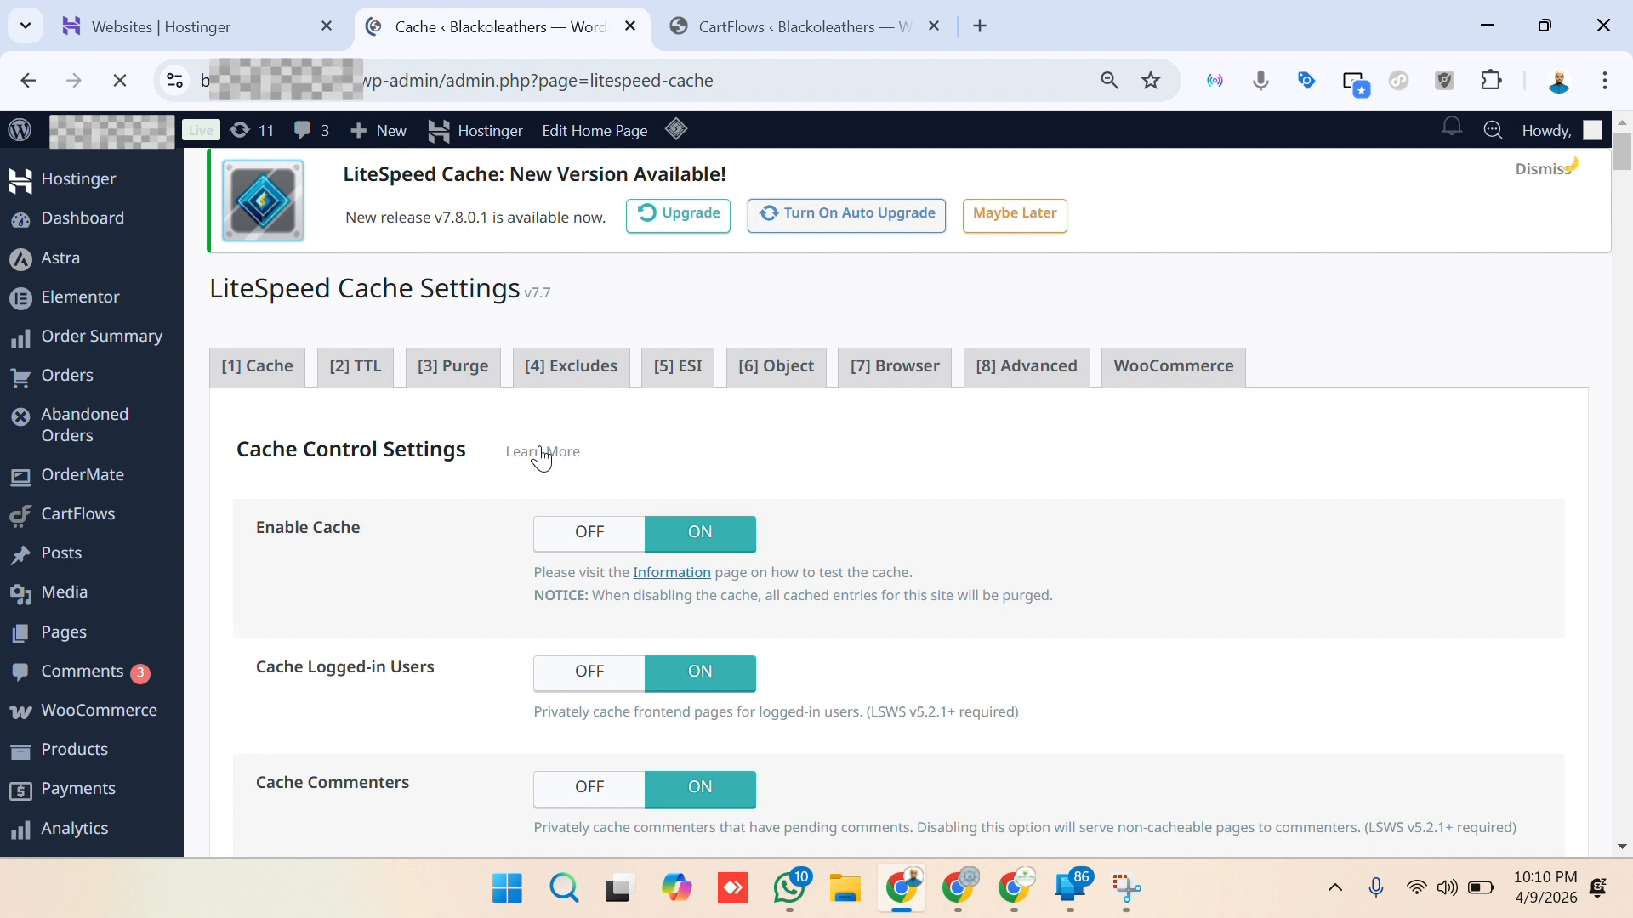
click(548, 381)
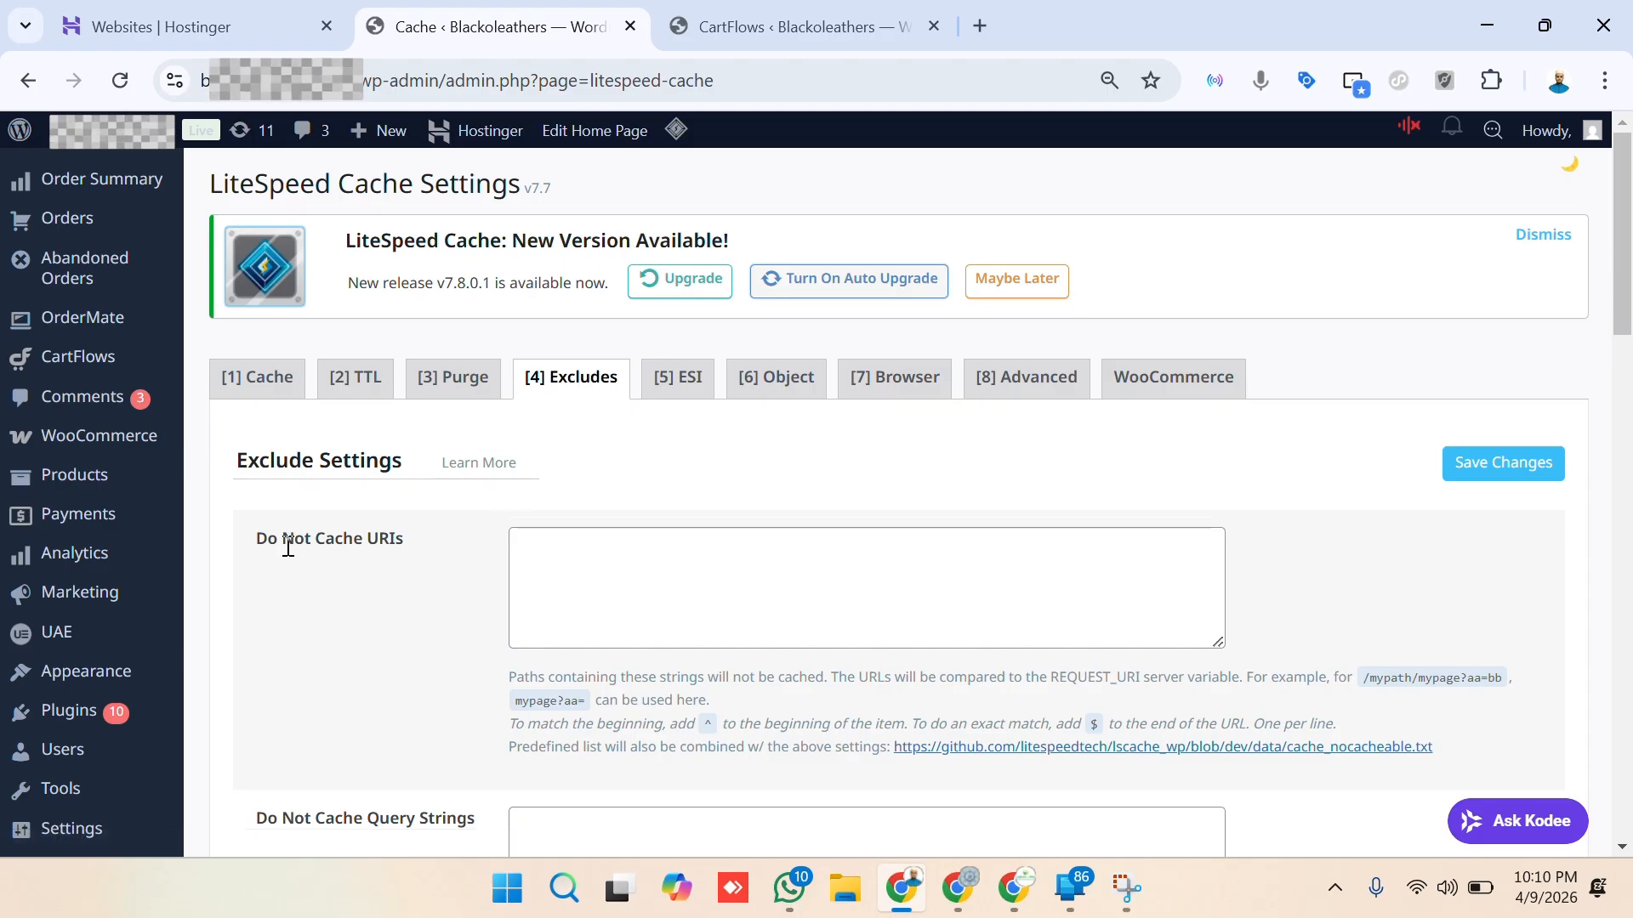
drag(257, 538, 411, 547)
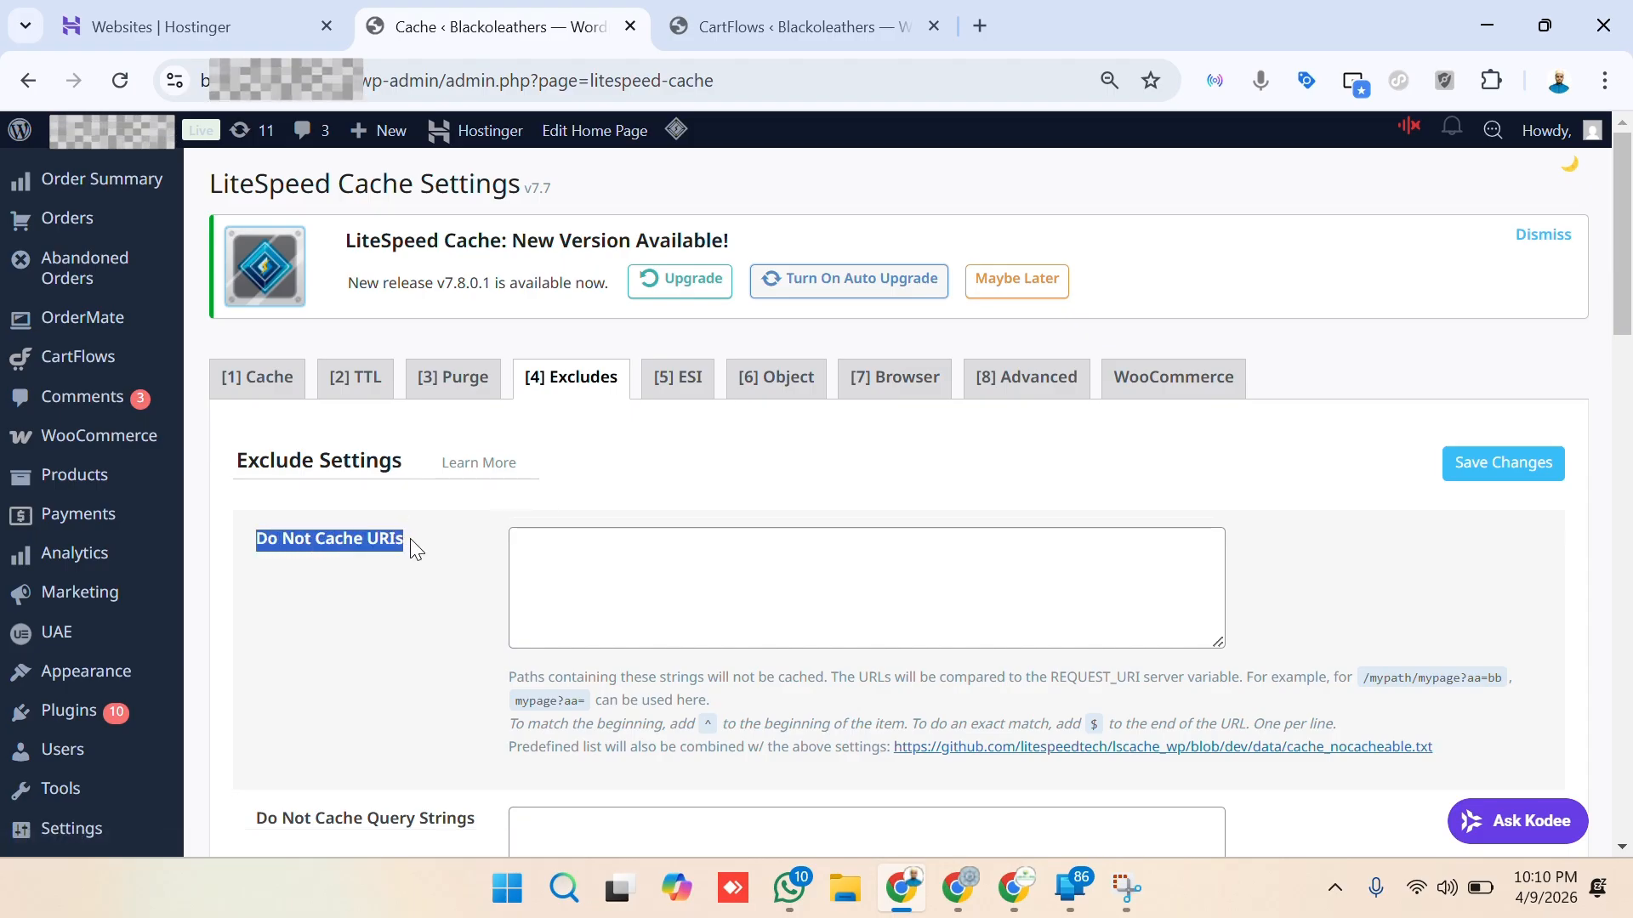
click(618, 587)
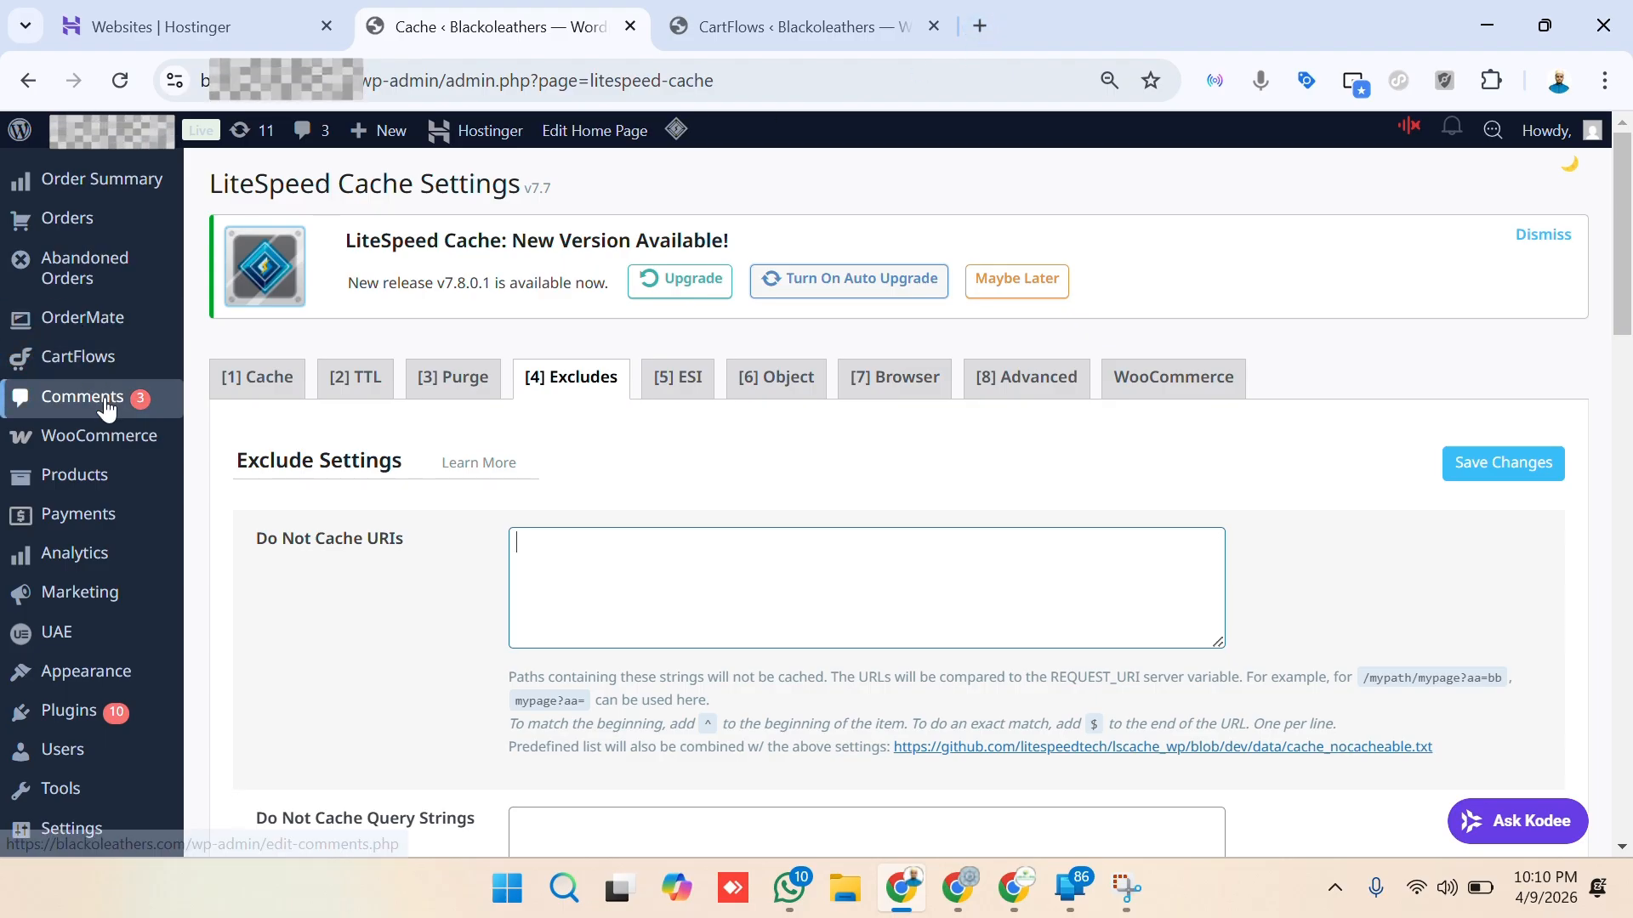
Open the Doctor Medical Insole funnel from the CartFlows funnels list for editing.
mouse_move(133, 360)
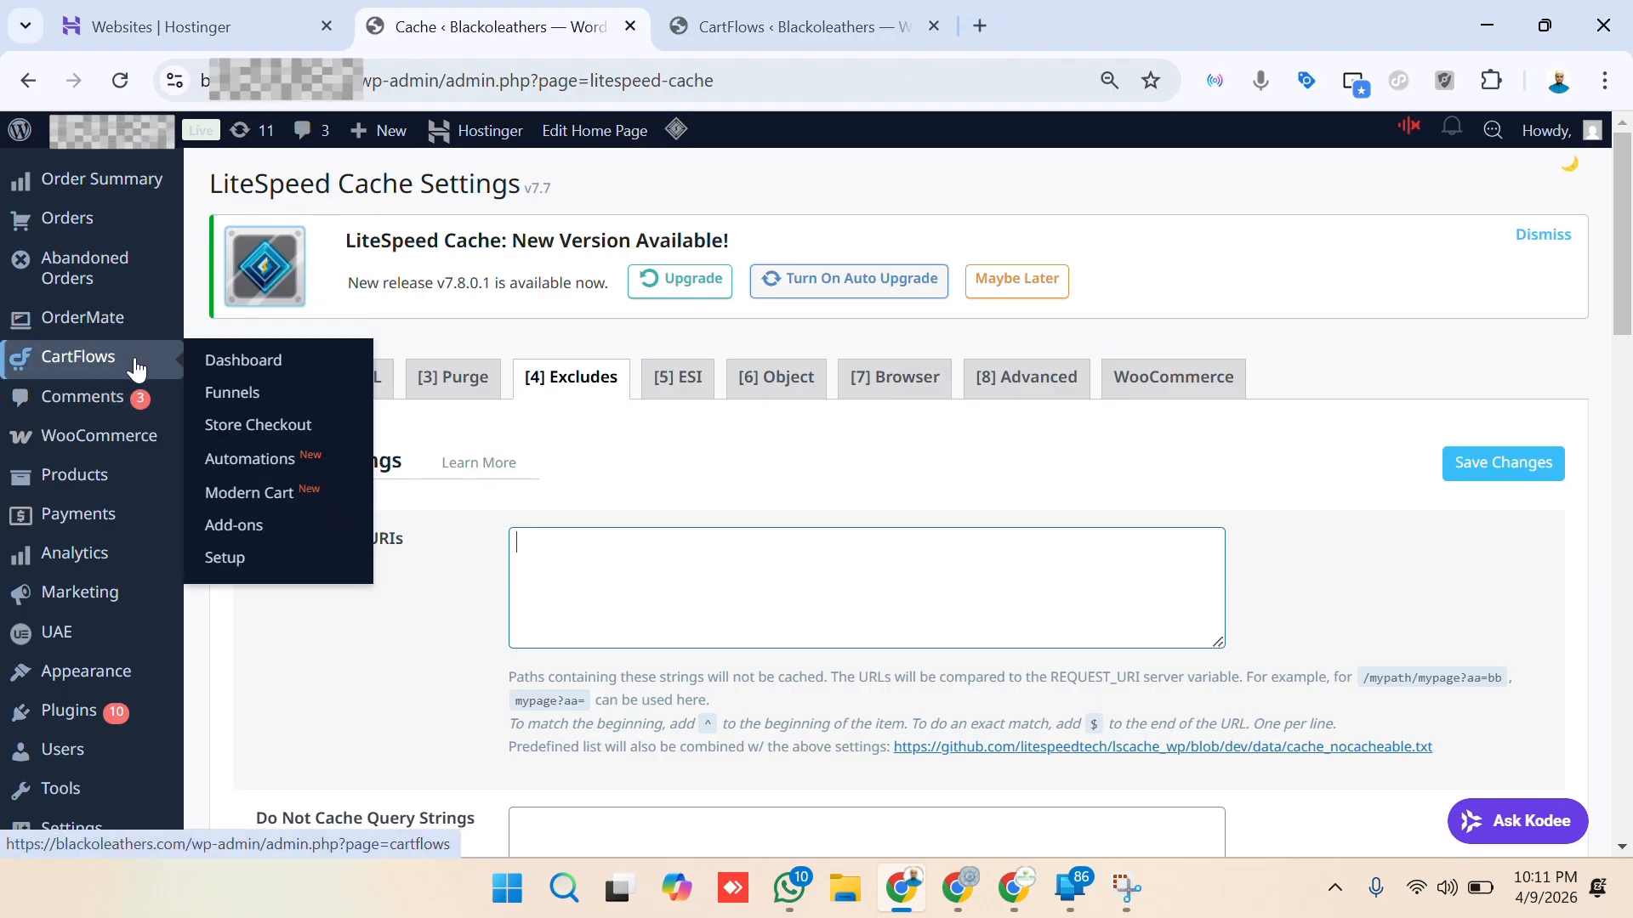
click(201, 396)
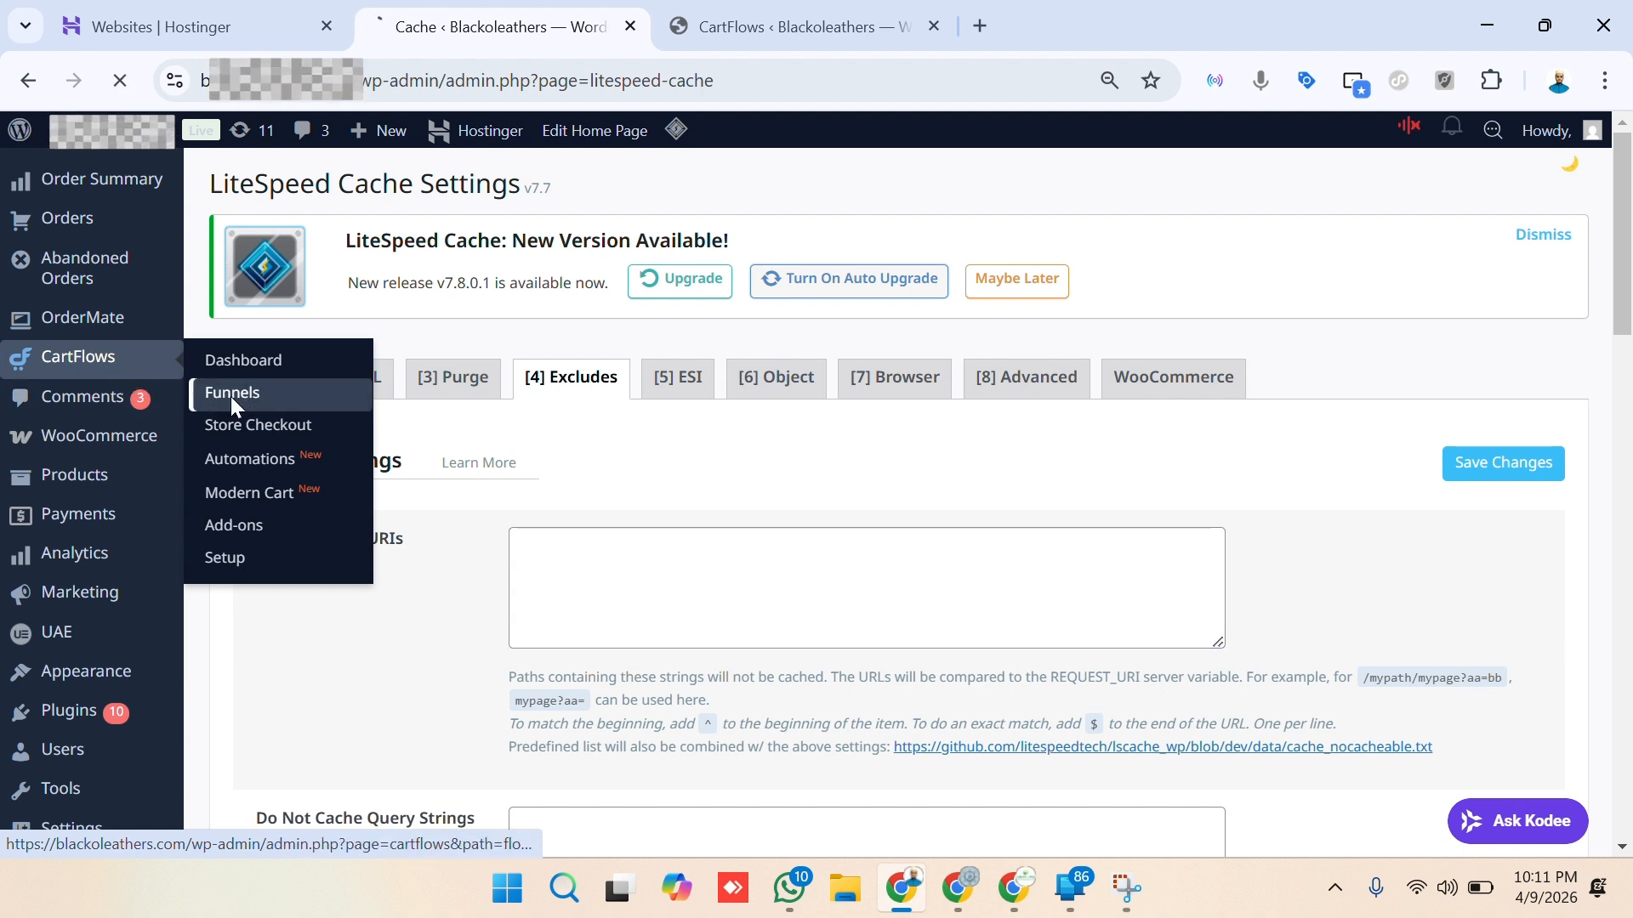
scroll(532, 515, down, 2)
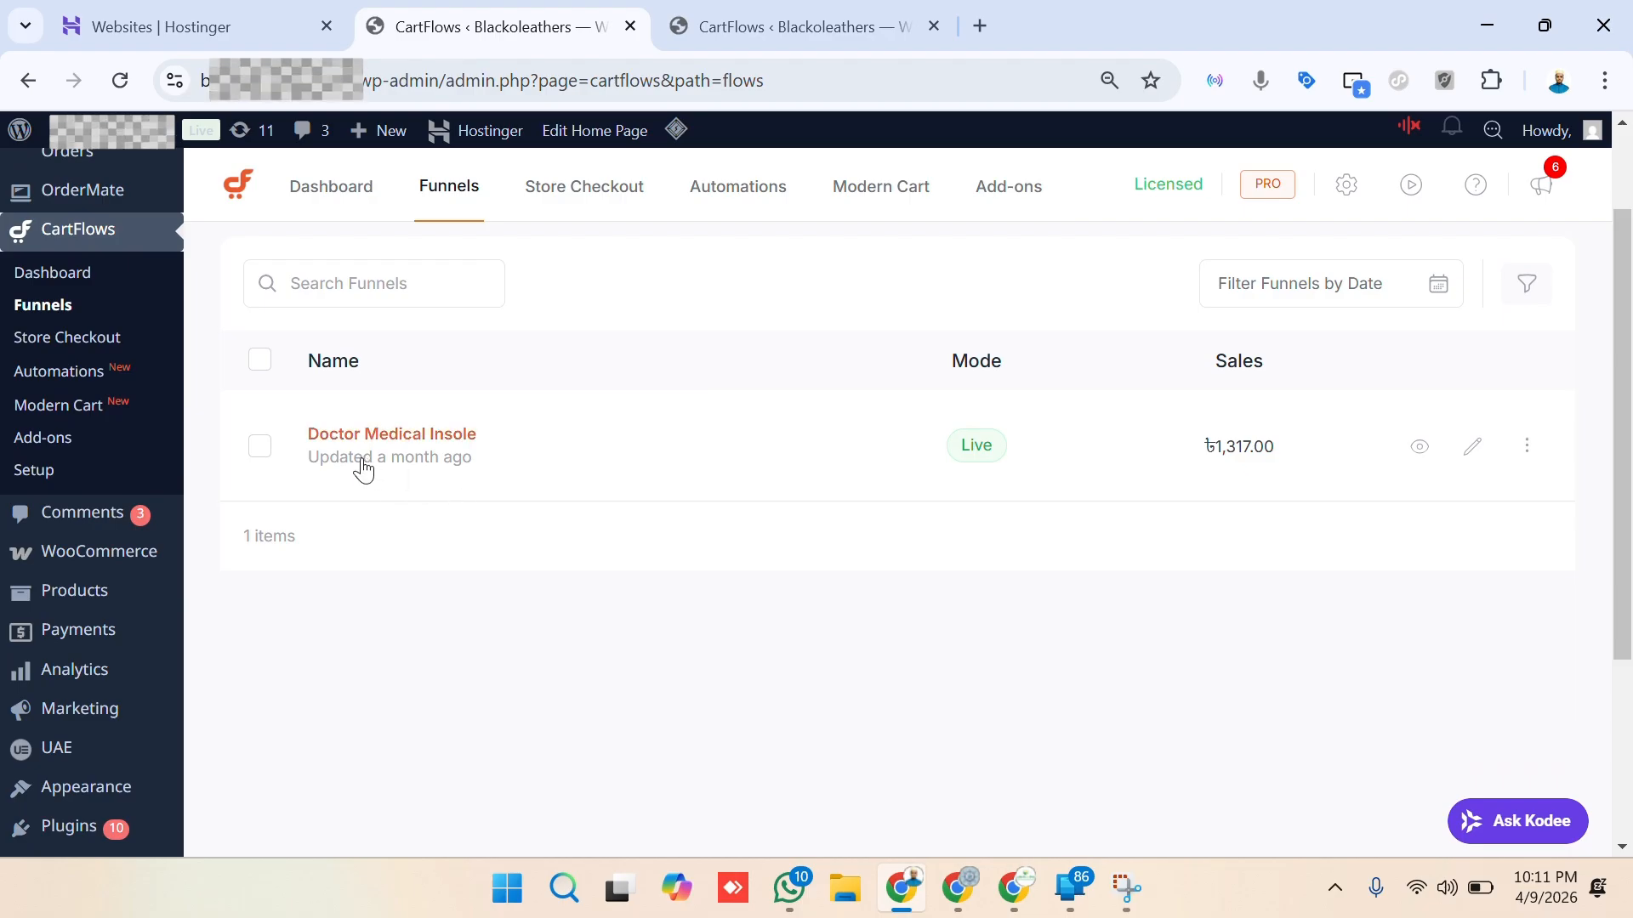
scroll(496, 768, up, 2)
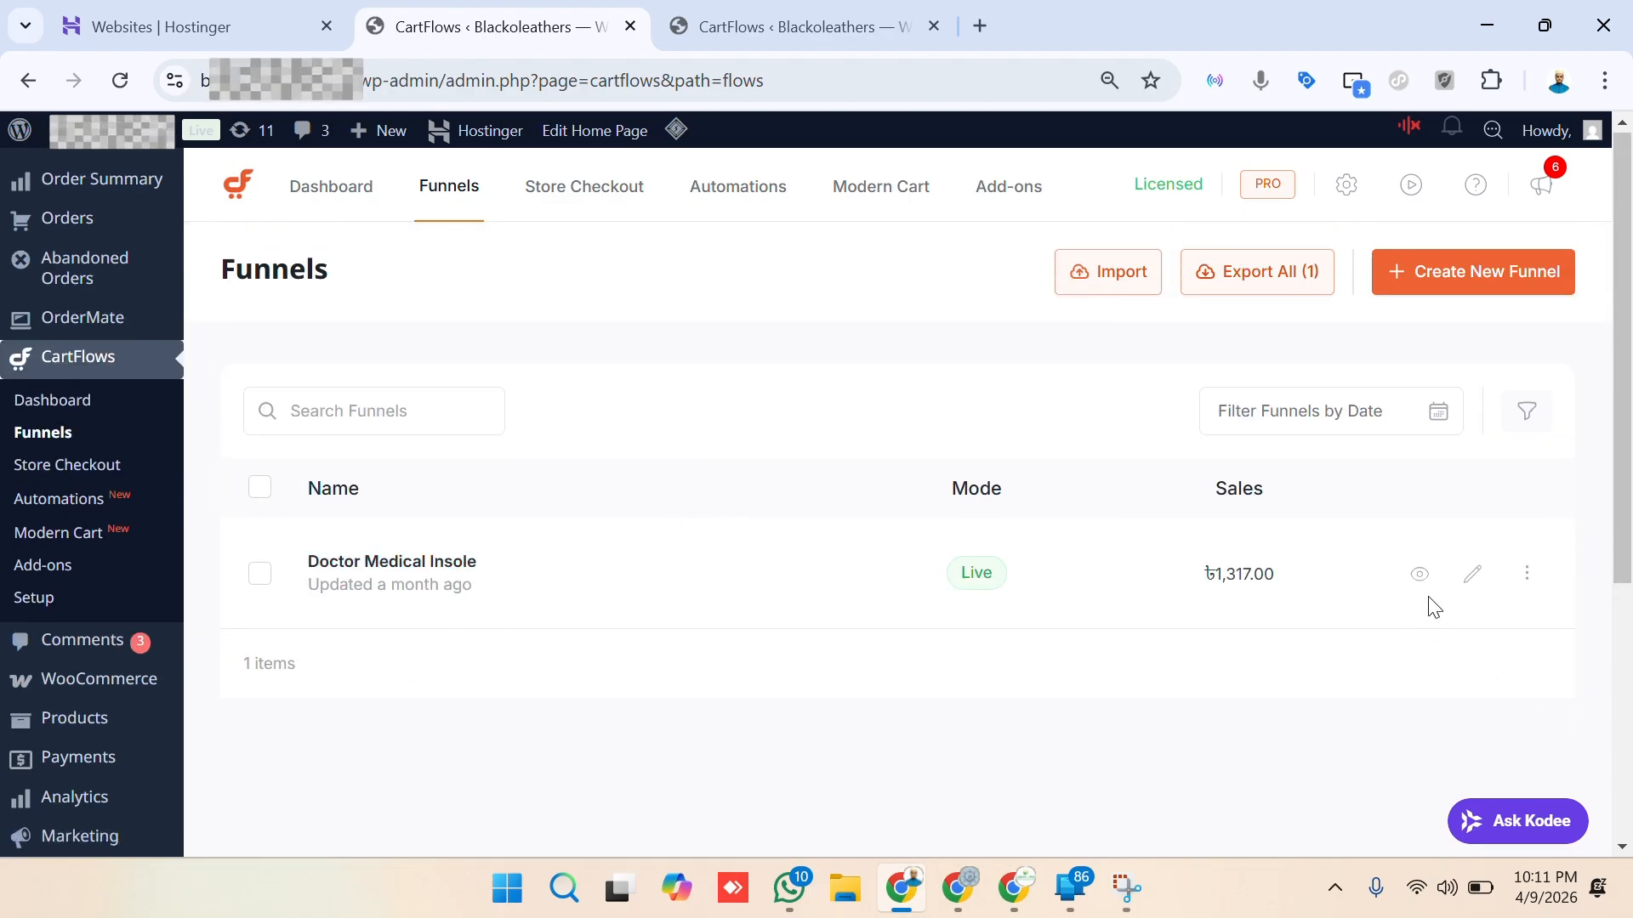
click(1474, 579)
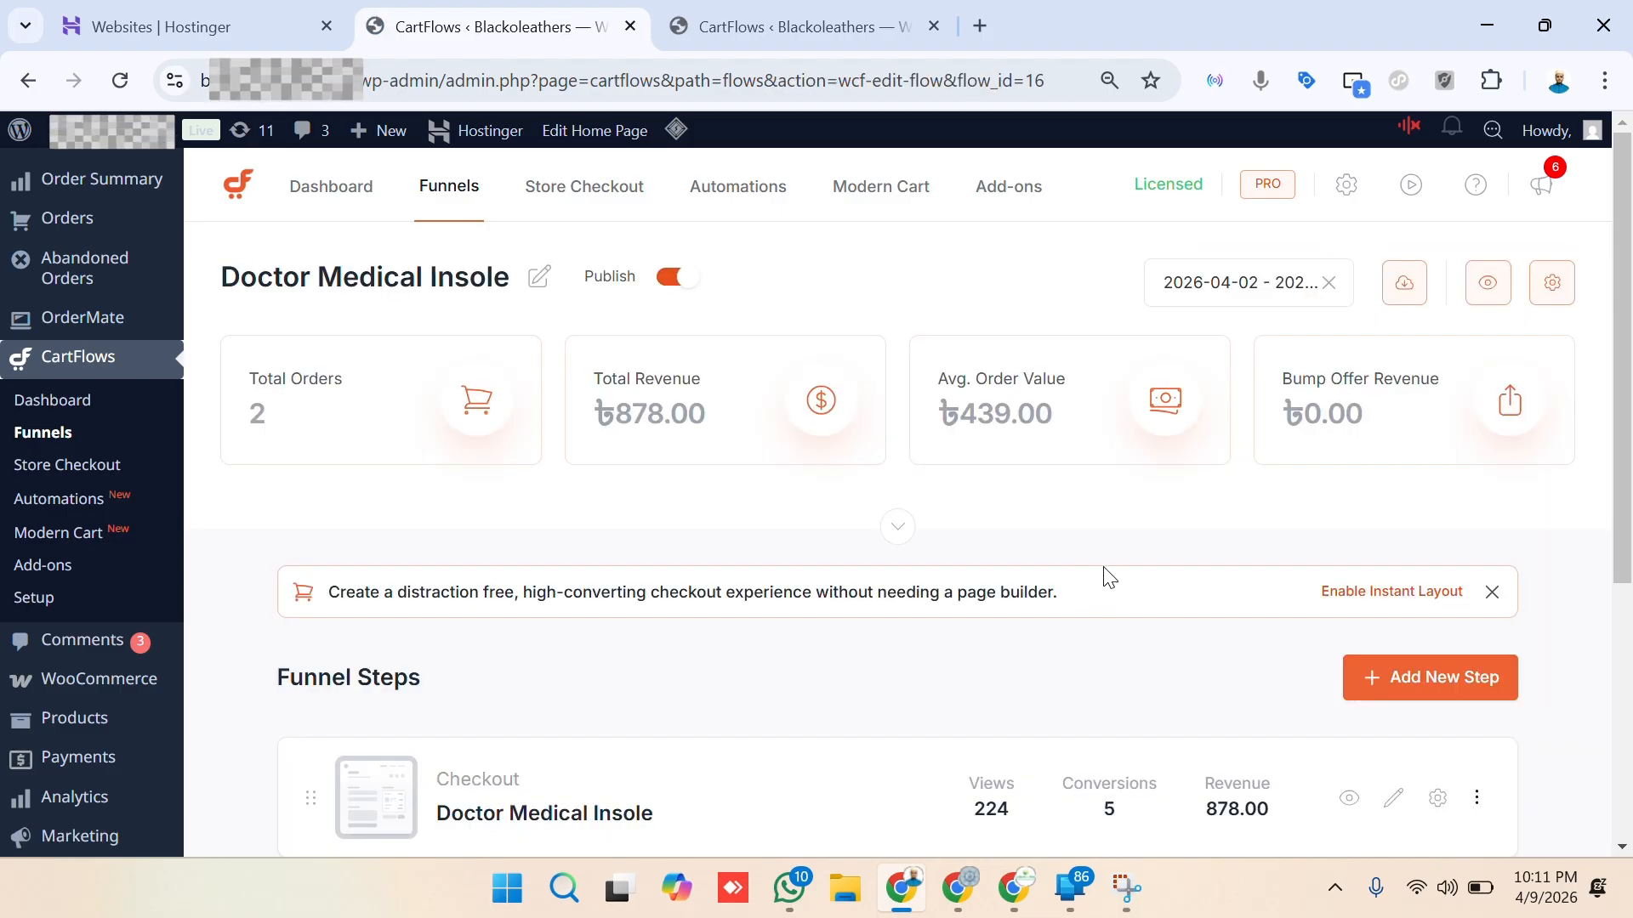
Copy the page link of the funnel's Thank You step.
scroll(1097, 578, down, 2)
scroll(1097, 579, down, 3)
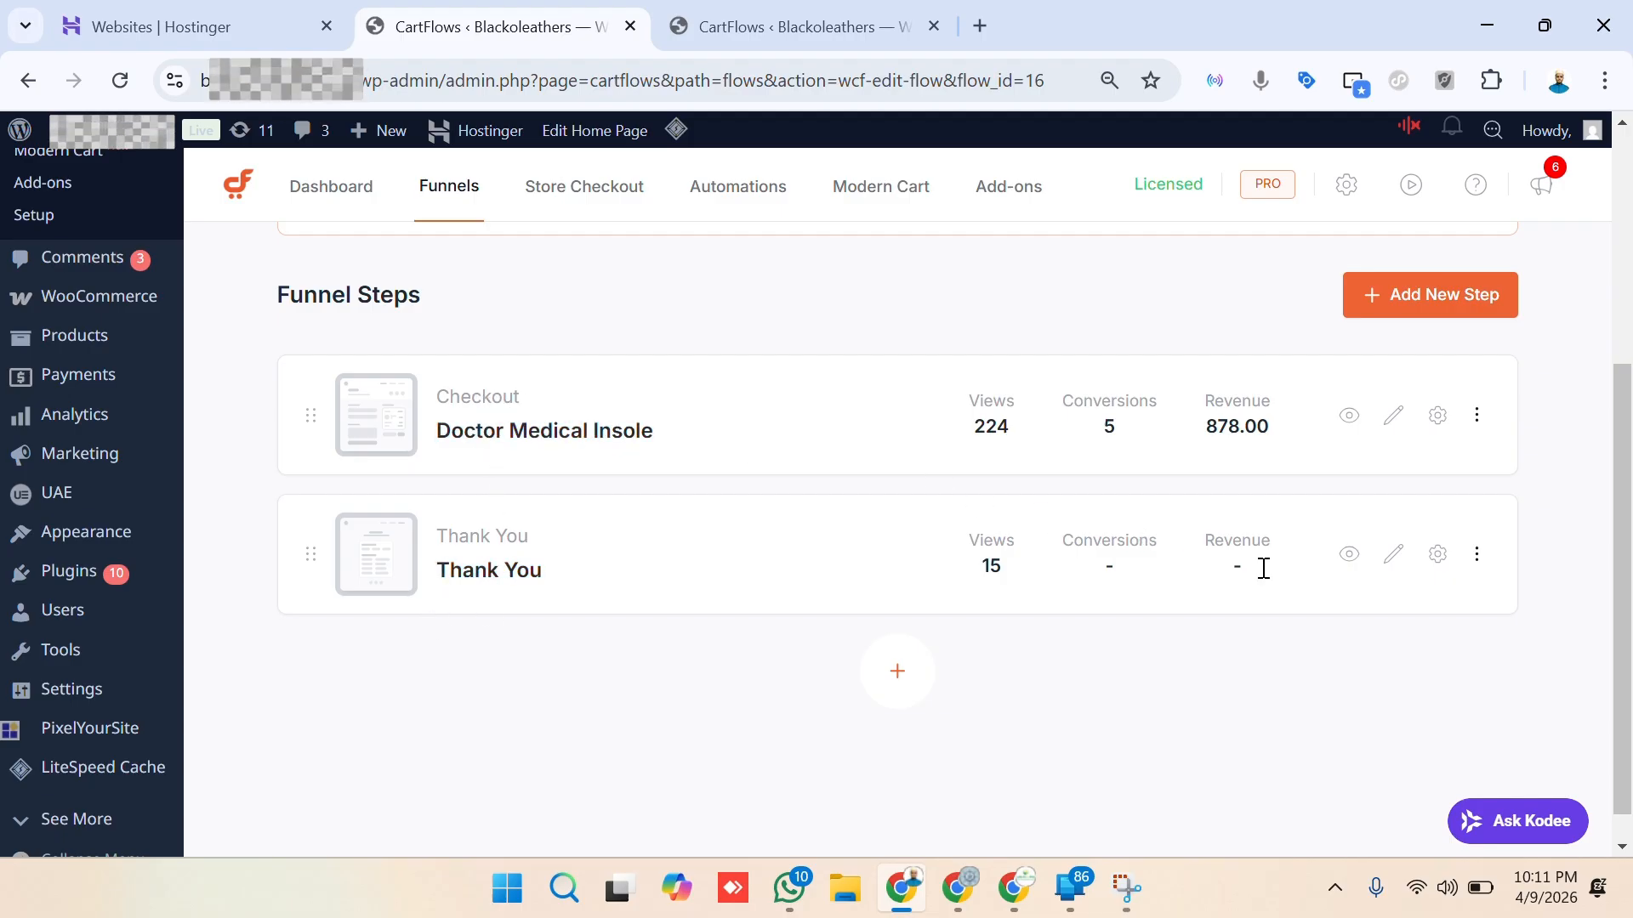
right_click(1350, 560)
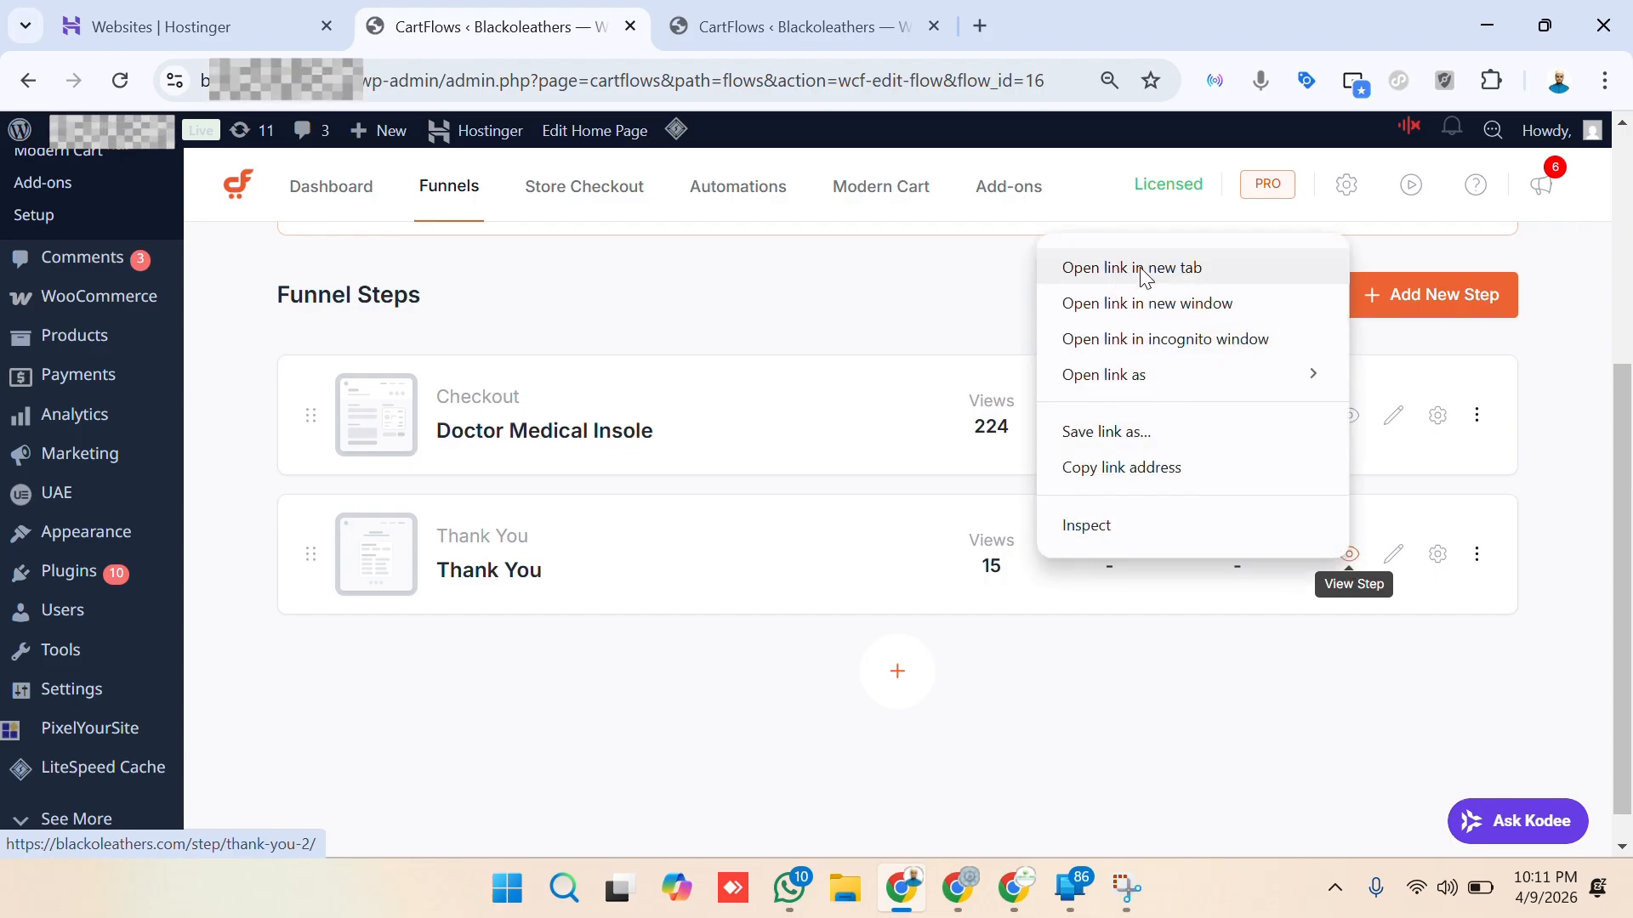
click(1119, 474)
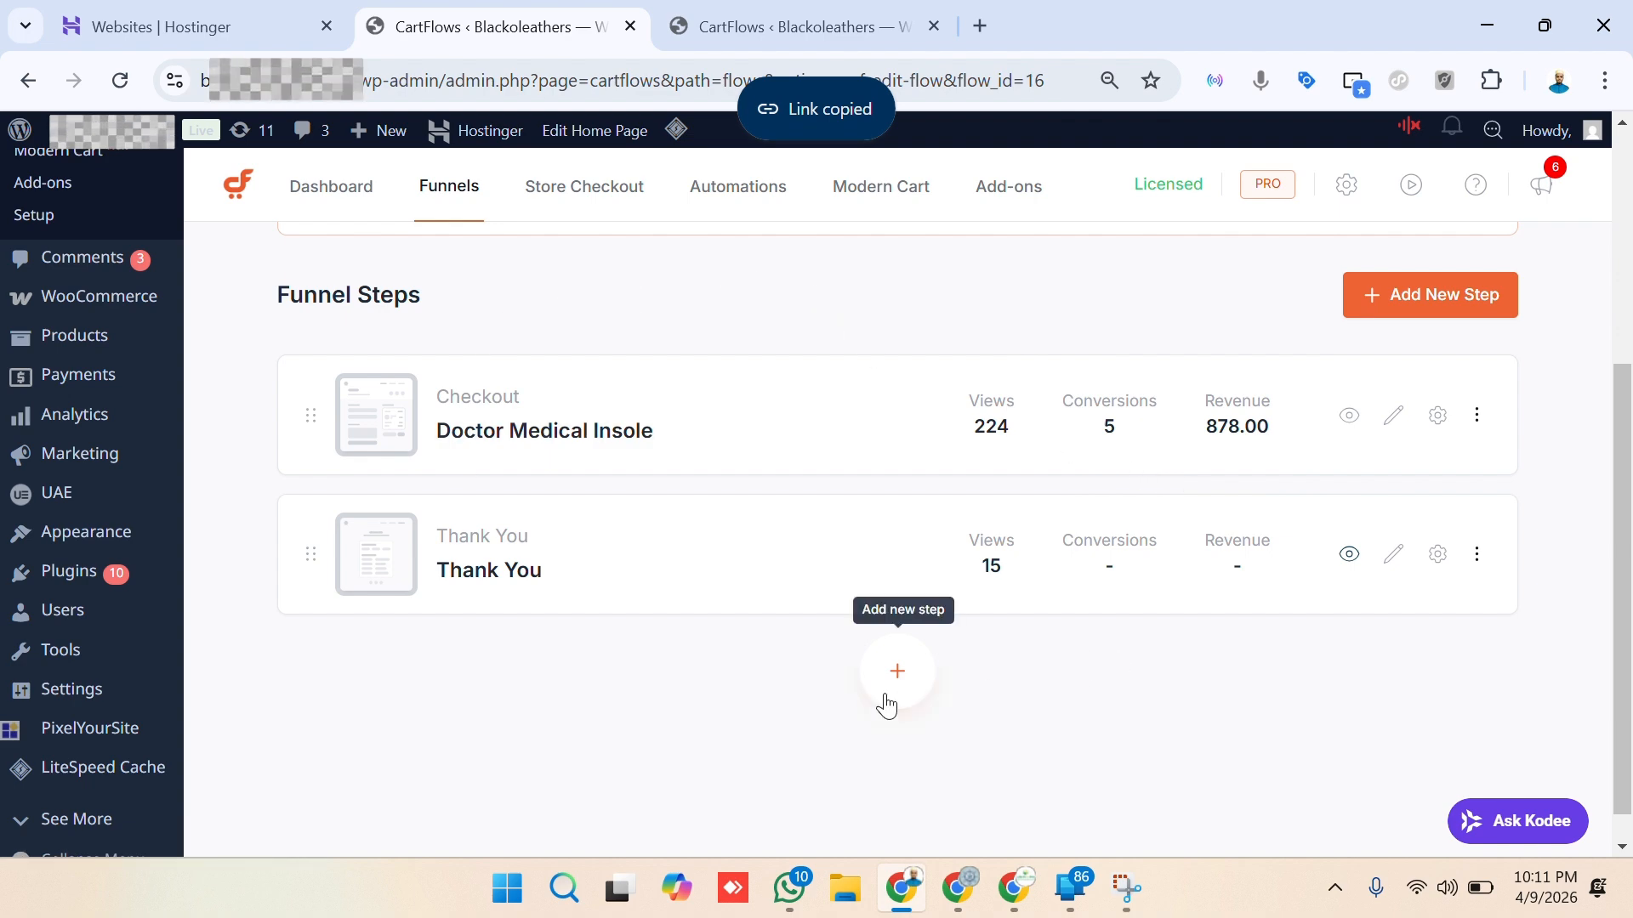
Find Kodee's answer about the thank-you URL and highlight the suggested path /step/thank-you-2/.
click(1511, 830)
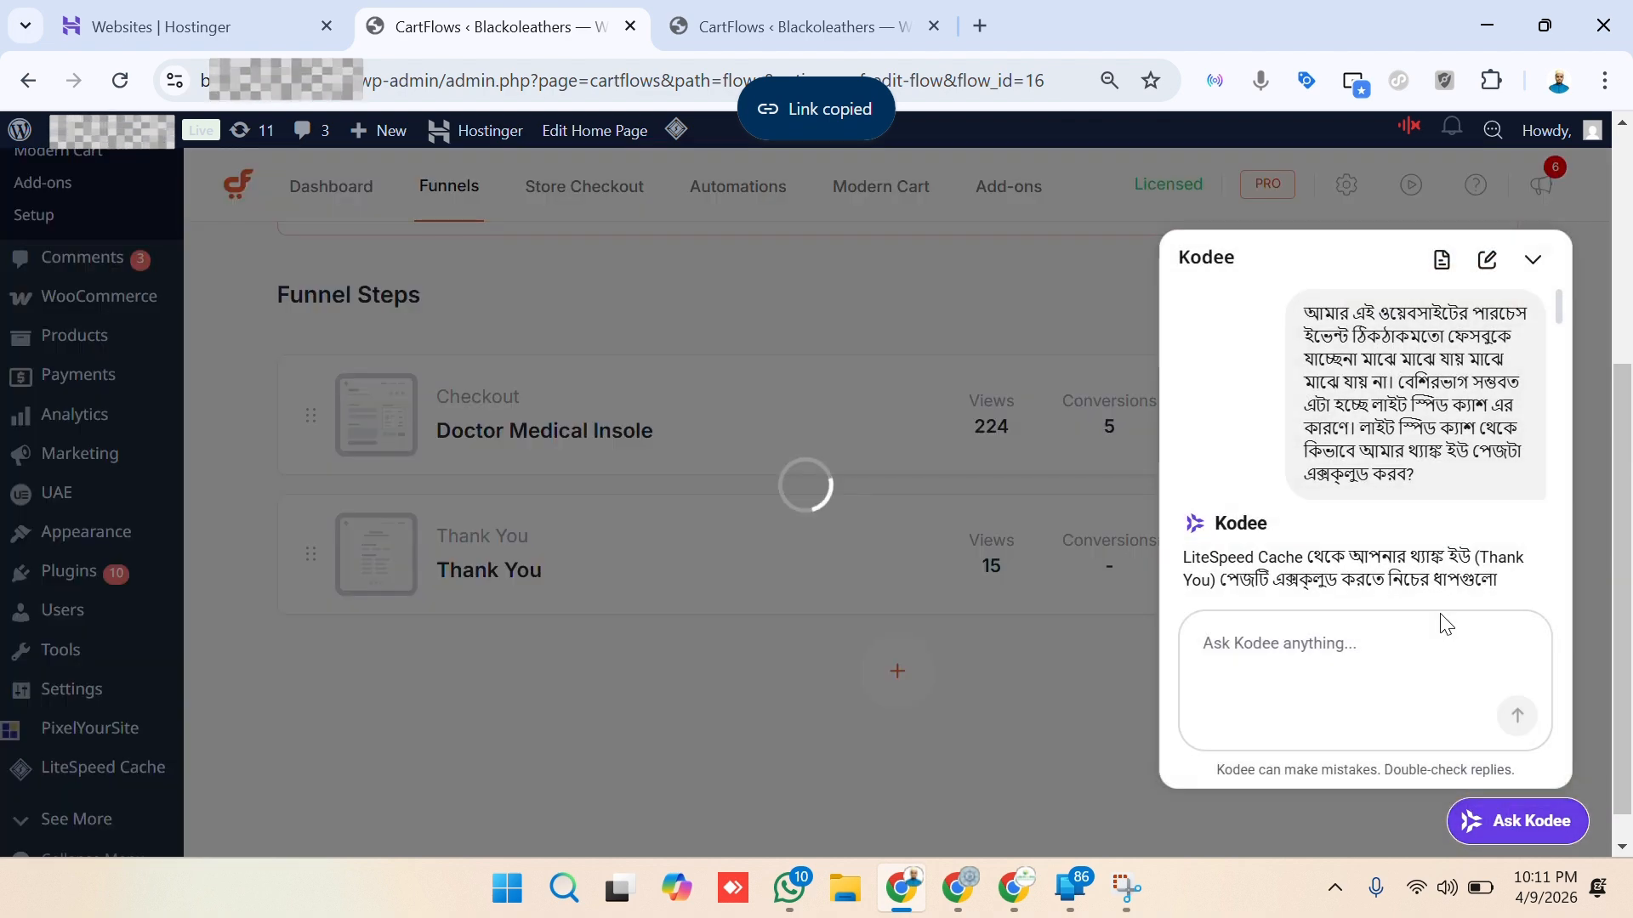
scroll(1421, 483, up, 15)
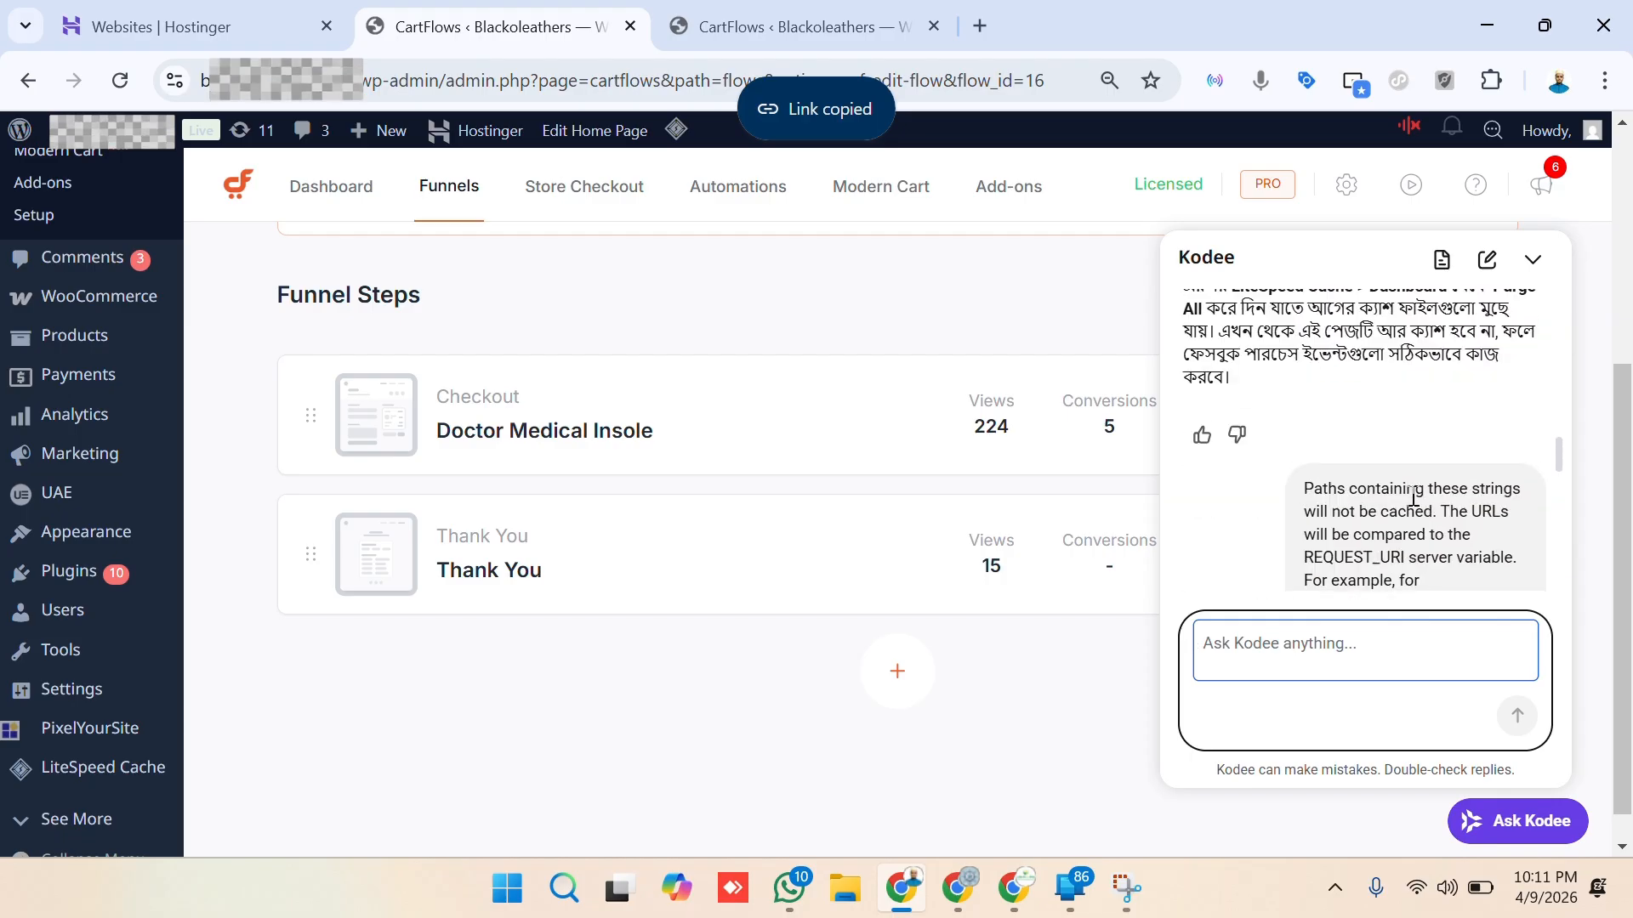
scroll(1412, 504, down, 10)
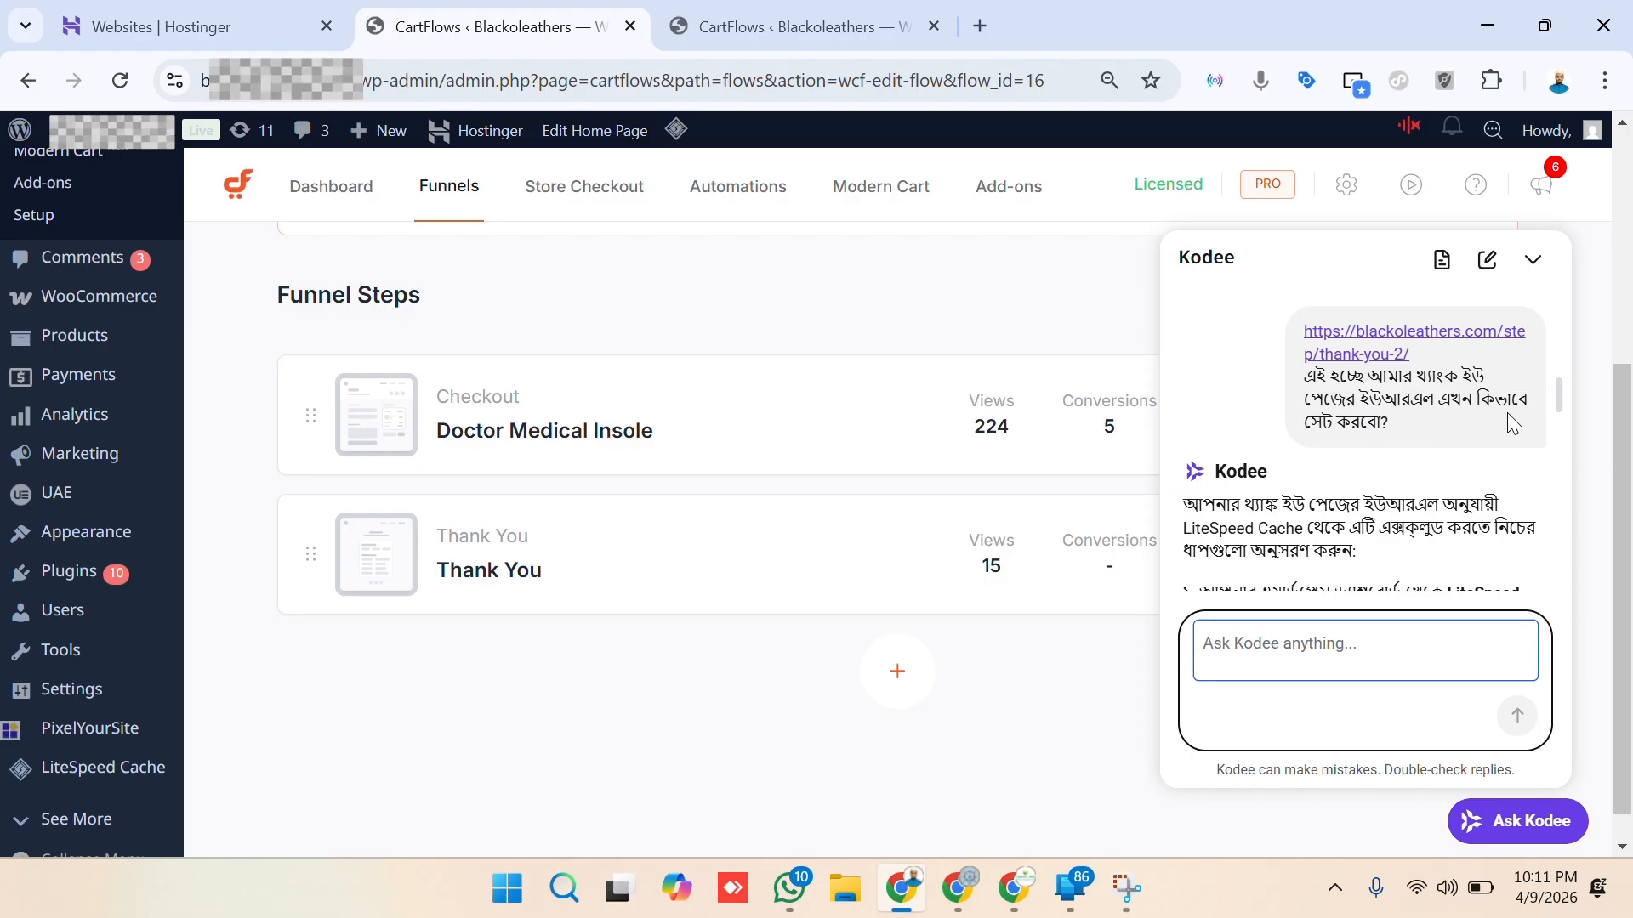
scroll(1421, 458, down, 3)
scroll(1422, 464, down, 3)
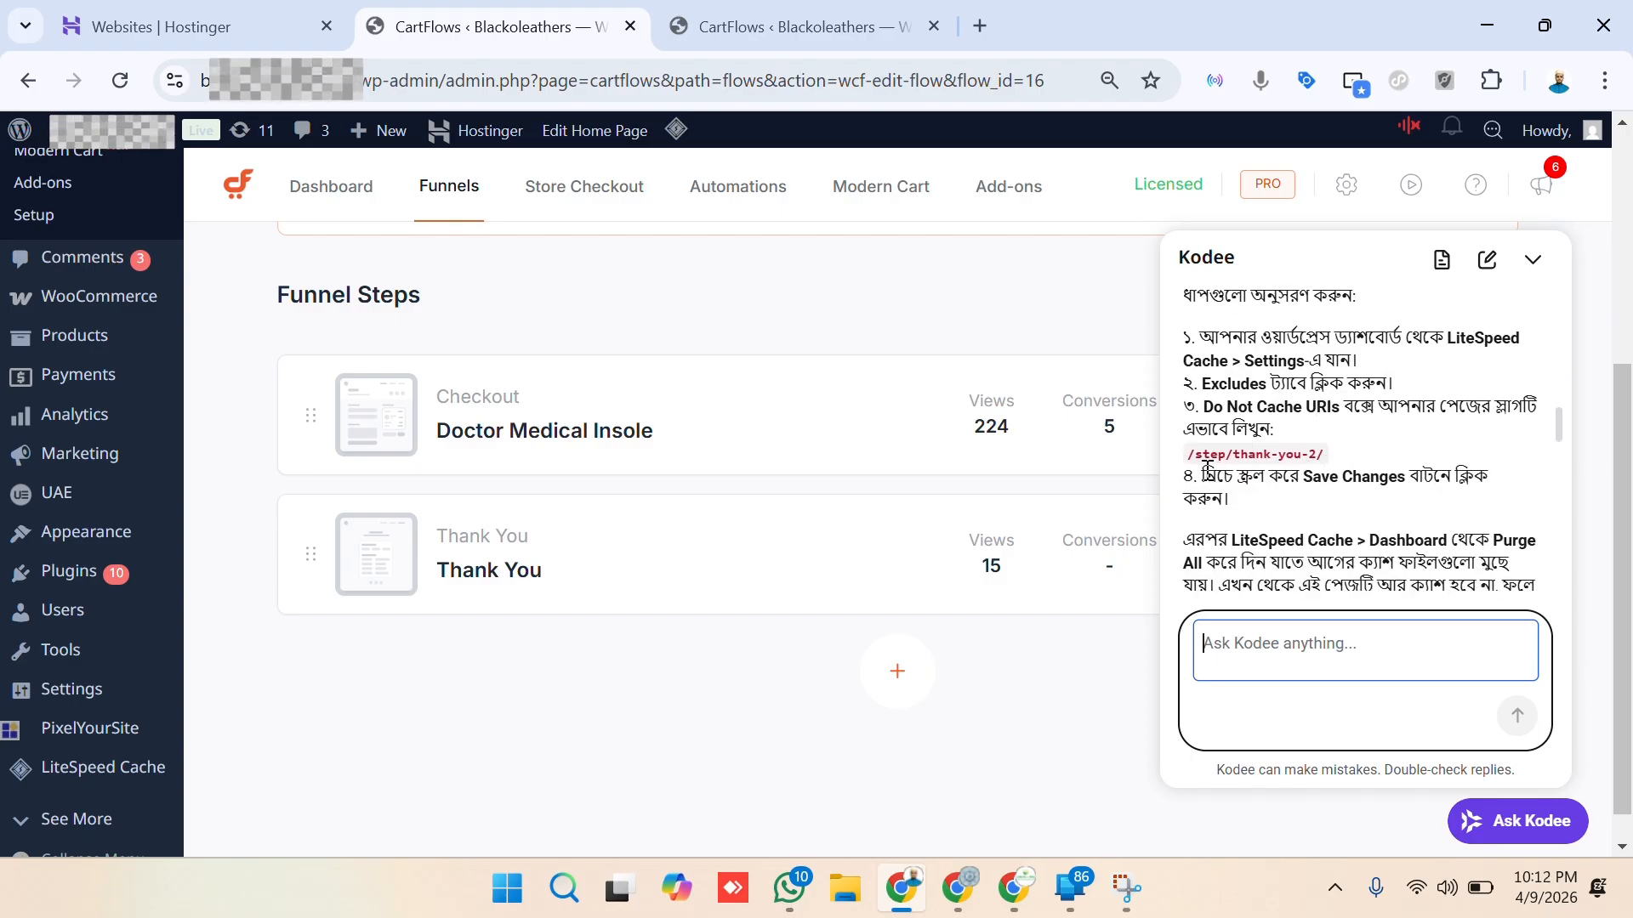
drag(1188, 454, 1324, 456)
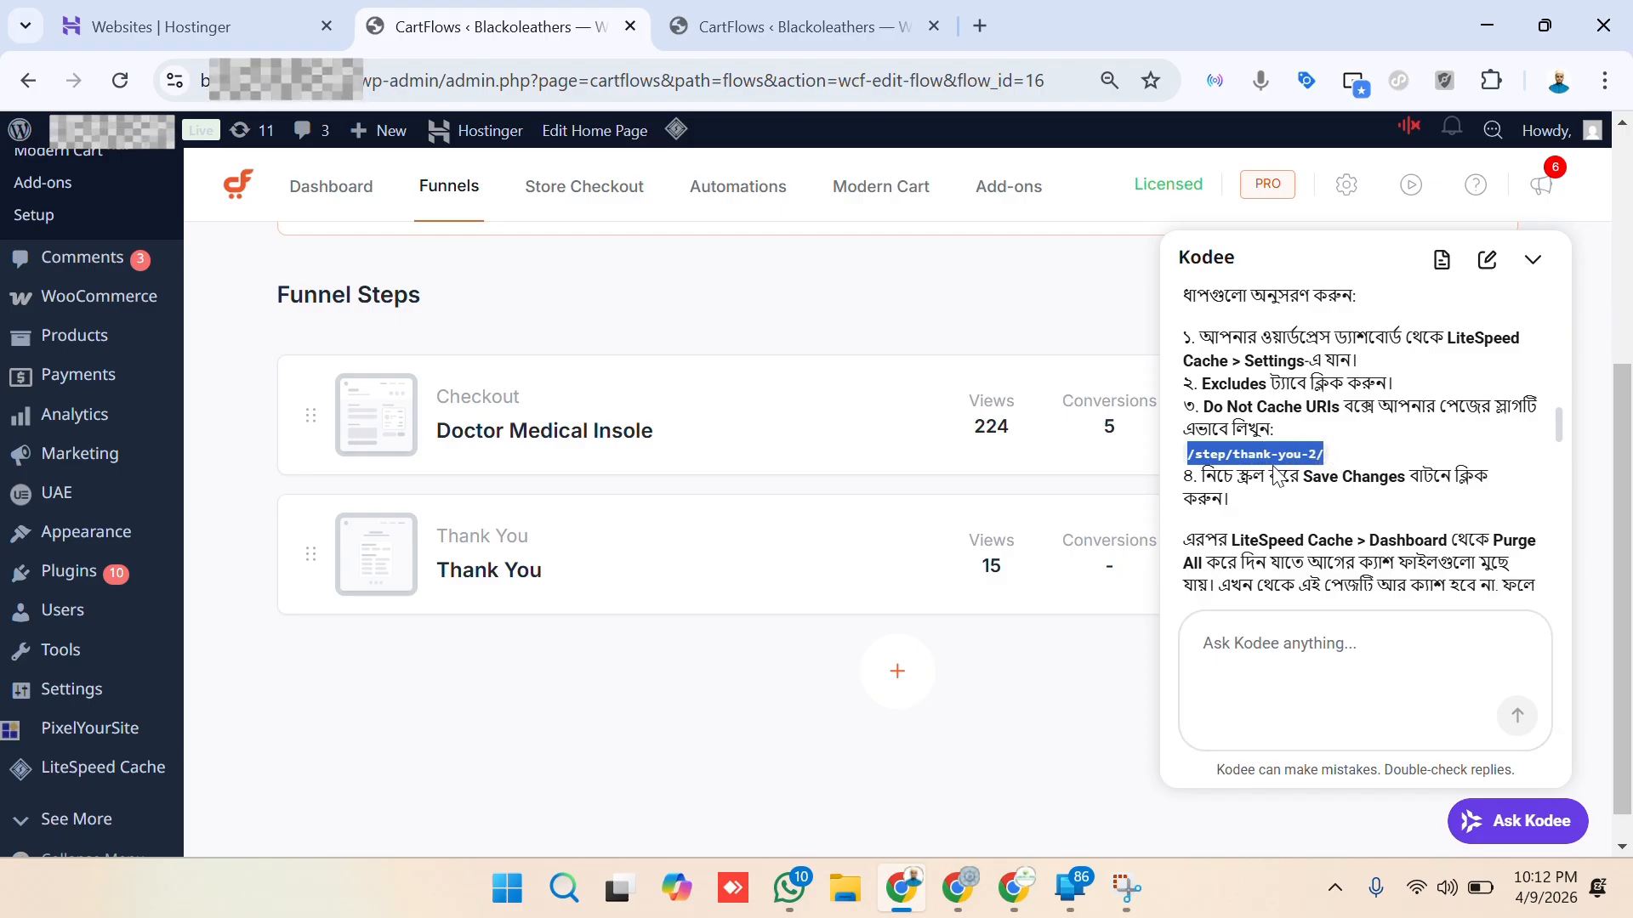
Paste the Thank You link into Kodee's message box, highlight its domain and its /step/thank-you-2/ path, and clear the text.
click(1282, 634)
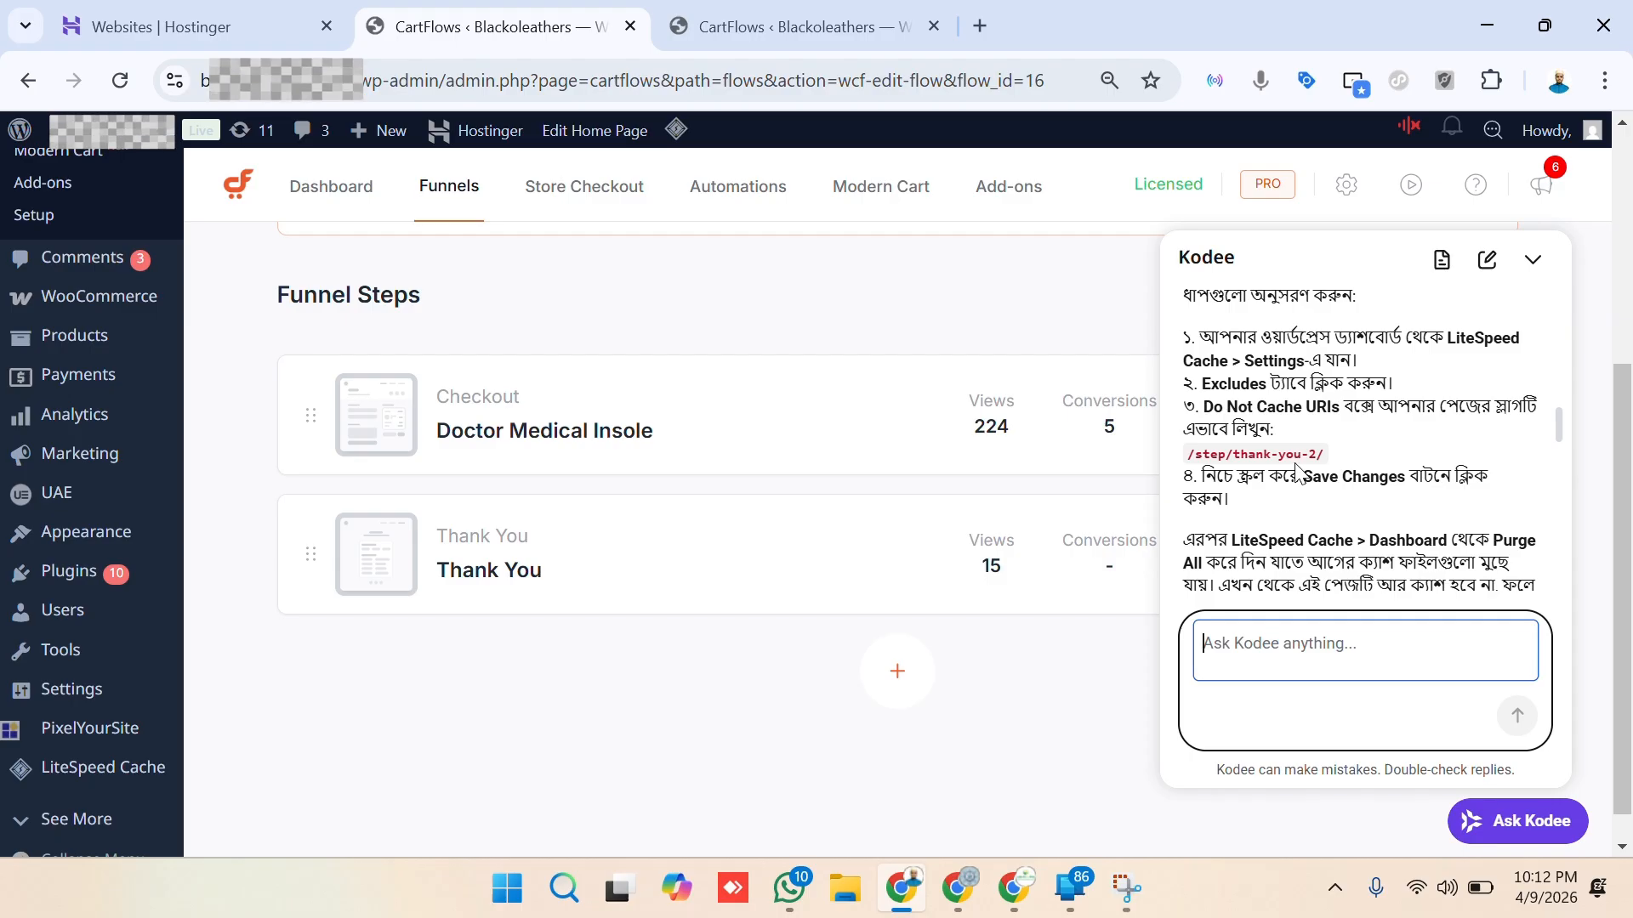
key(ctrl+v)
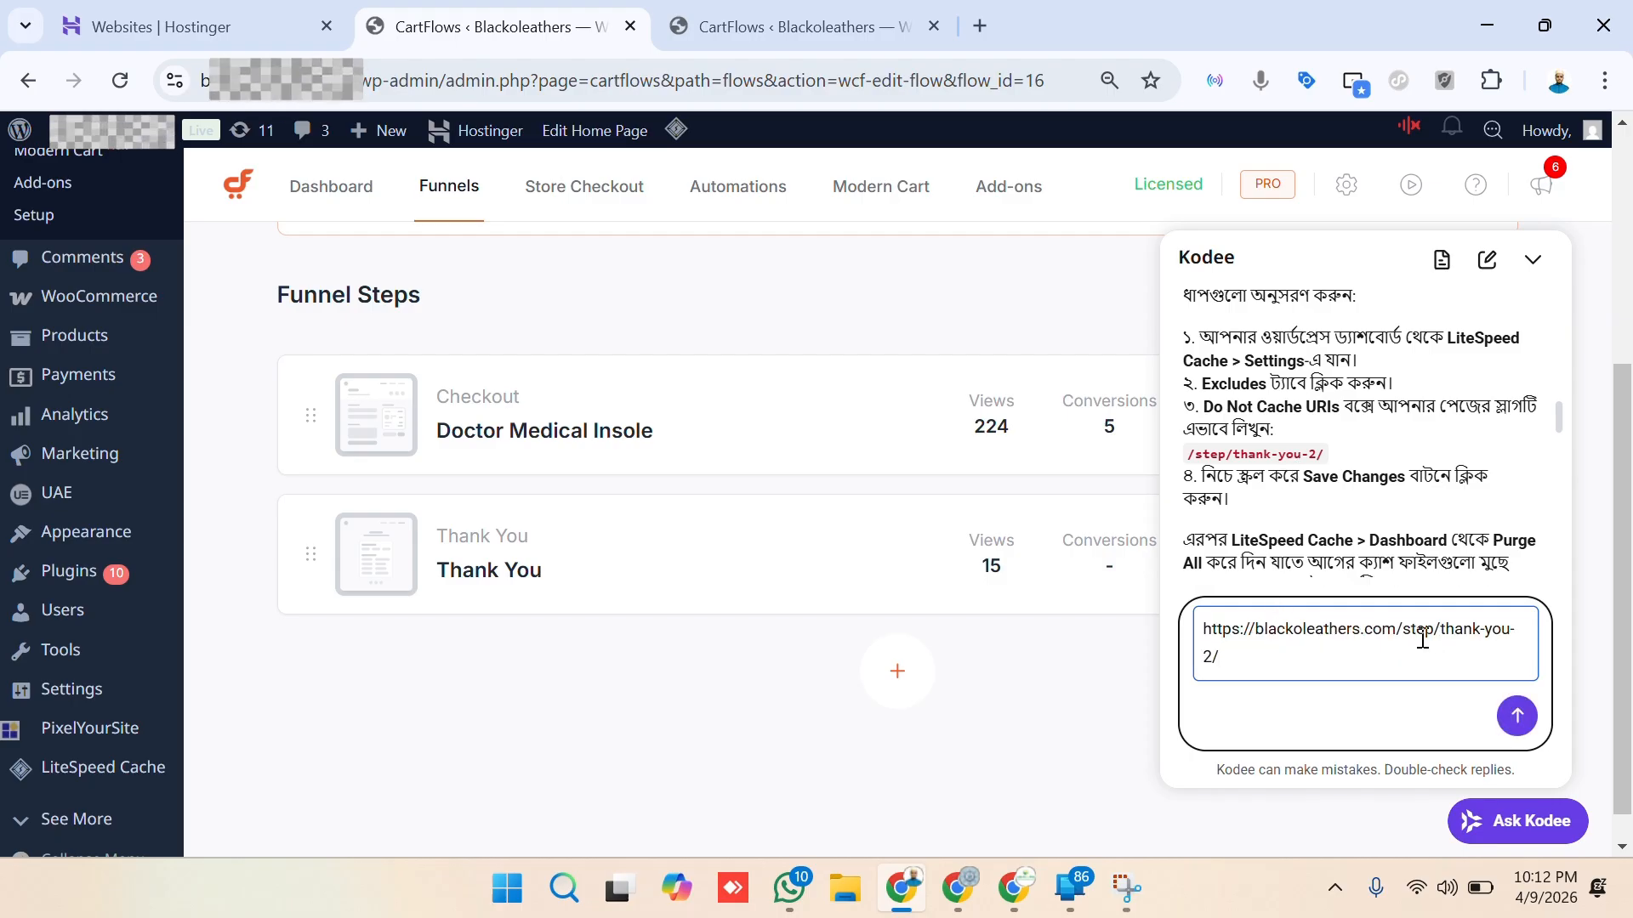
drag(1396, 634, 1206, 633)
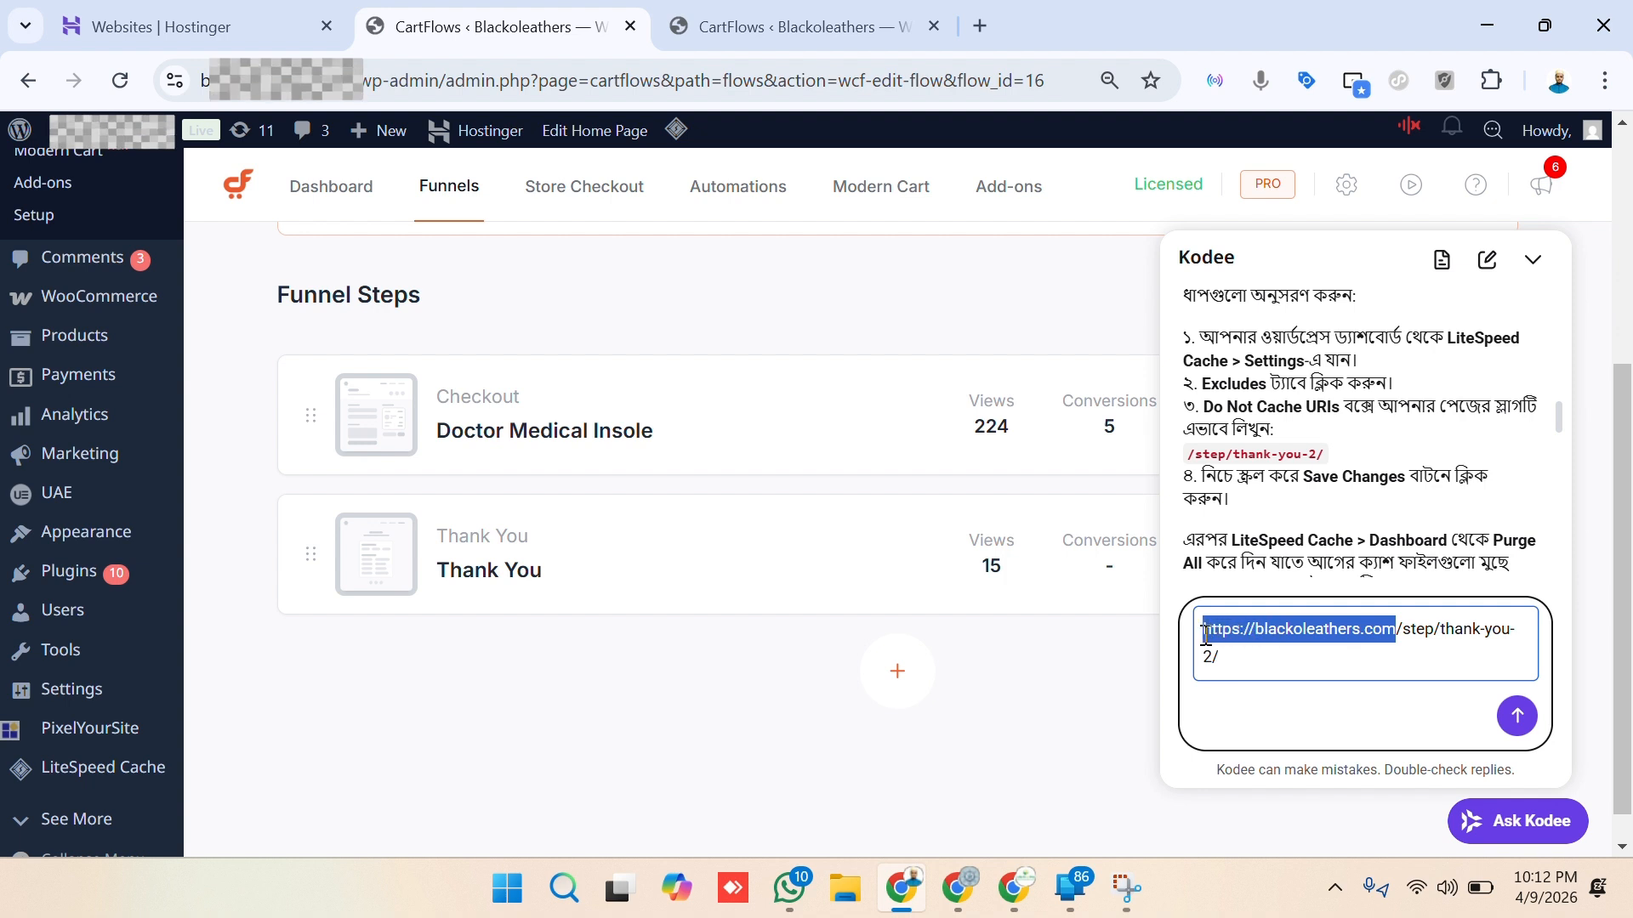
click(1405, 631)
drag(1398, 631, 1280, 661)
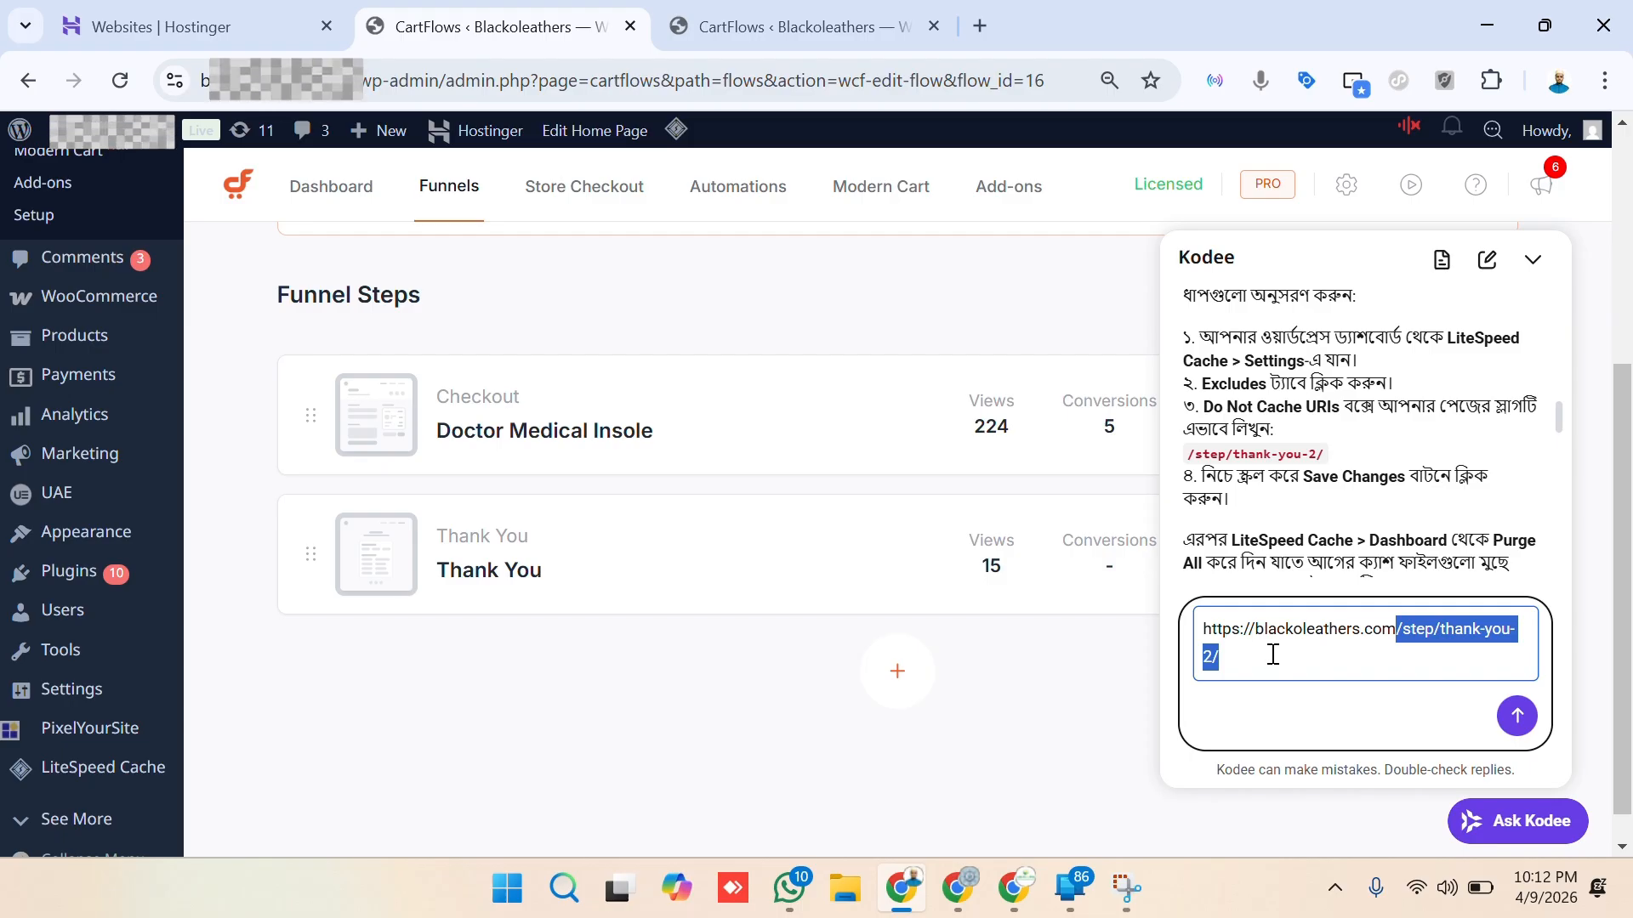
click(1273, 655)
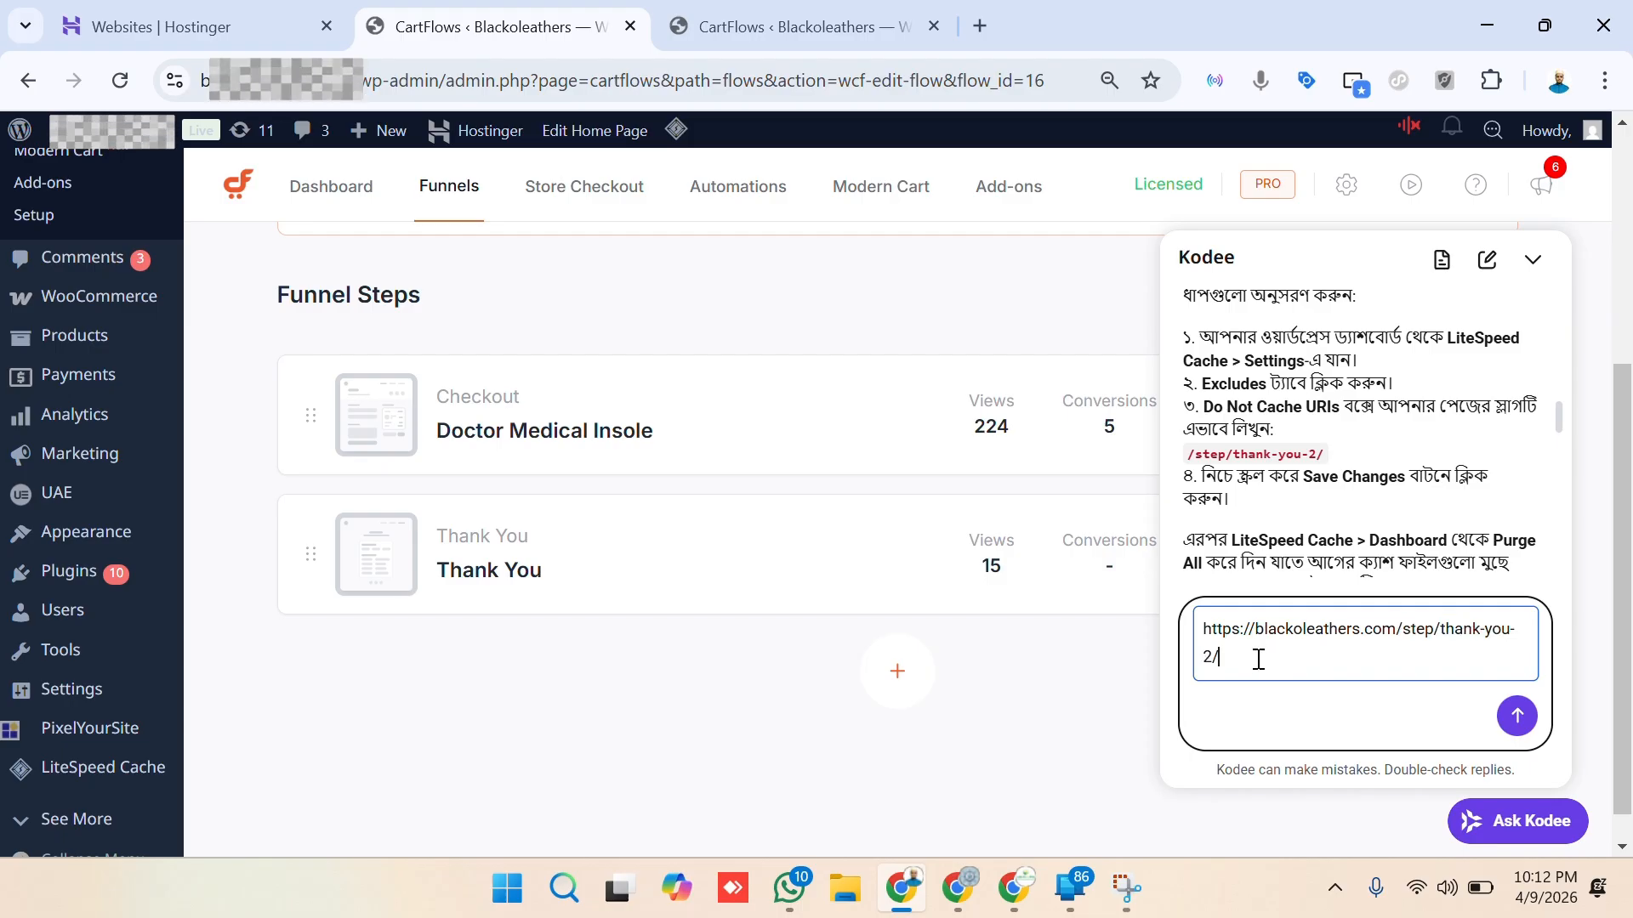
drag(1259, 660, 1154, 627)
key(BackSpace)
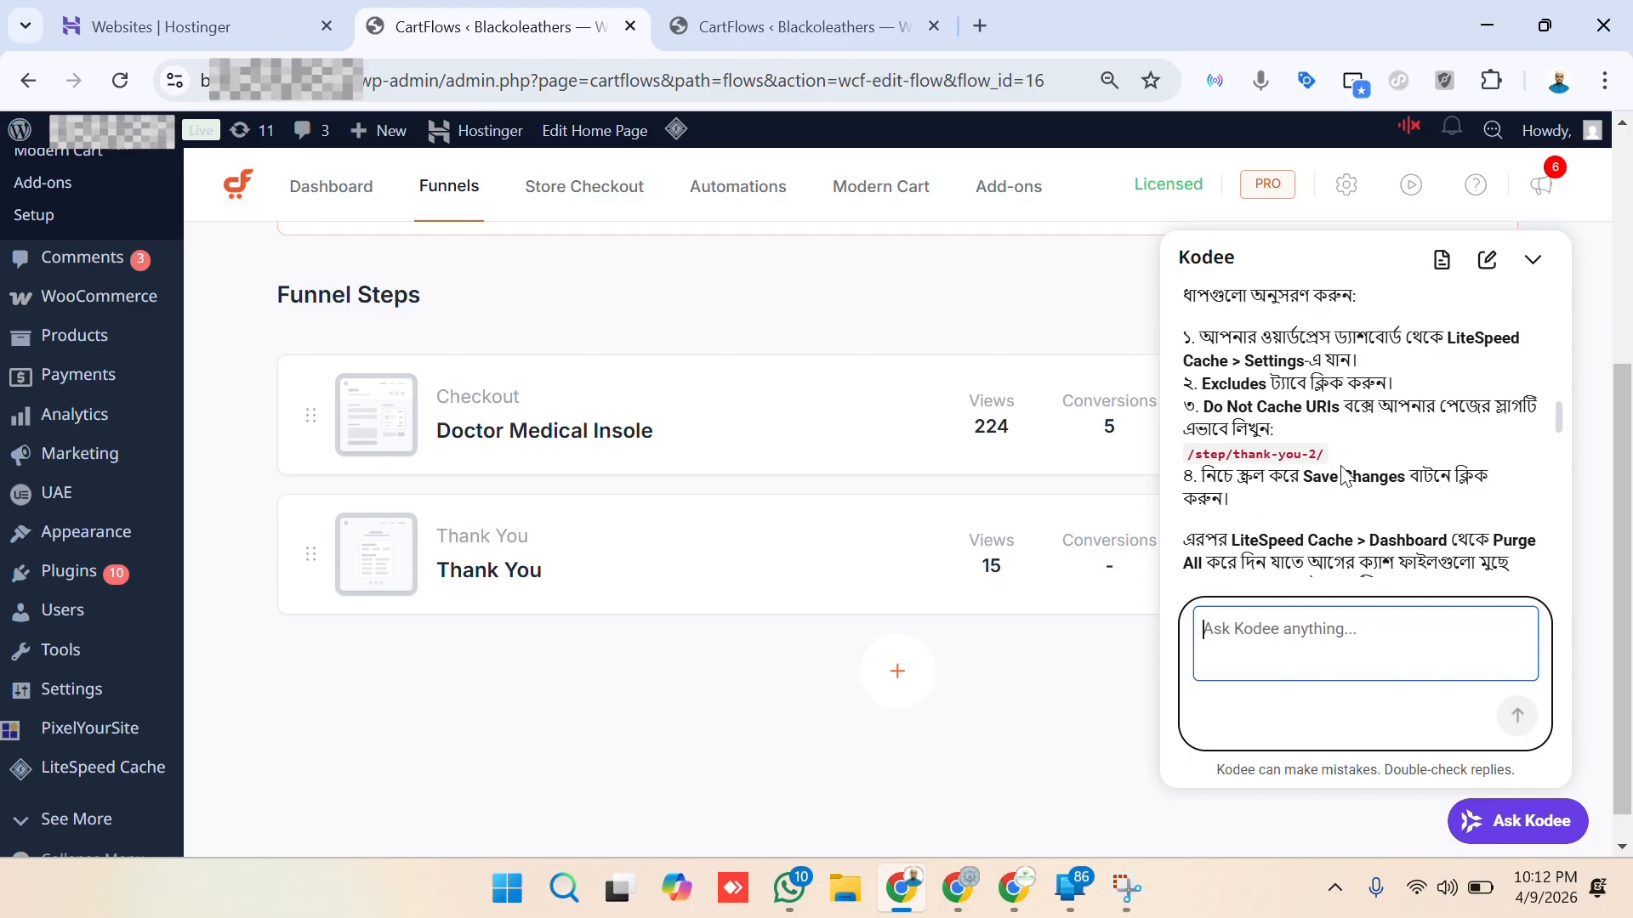
Return to the LiteSpeed Cache settings and show the Do Not Cache URIs field under Excludes.
scroll(1377, 493, down, 5)
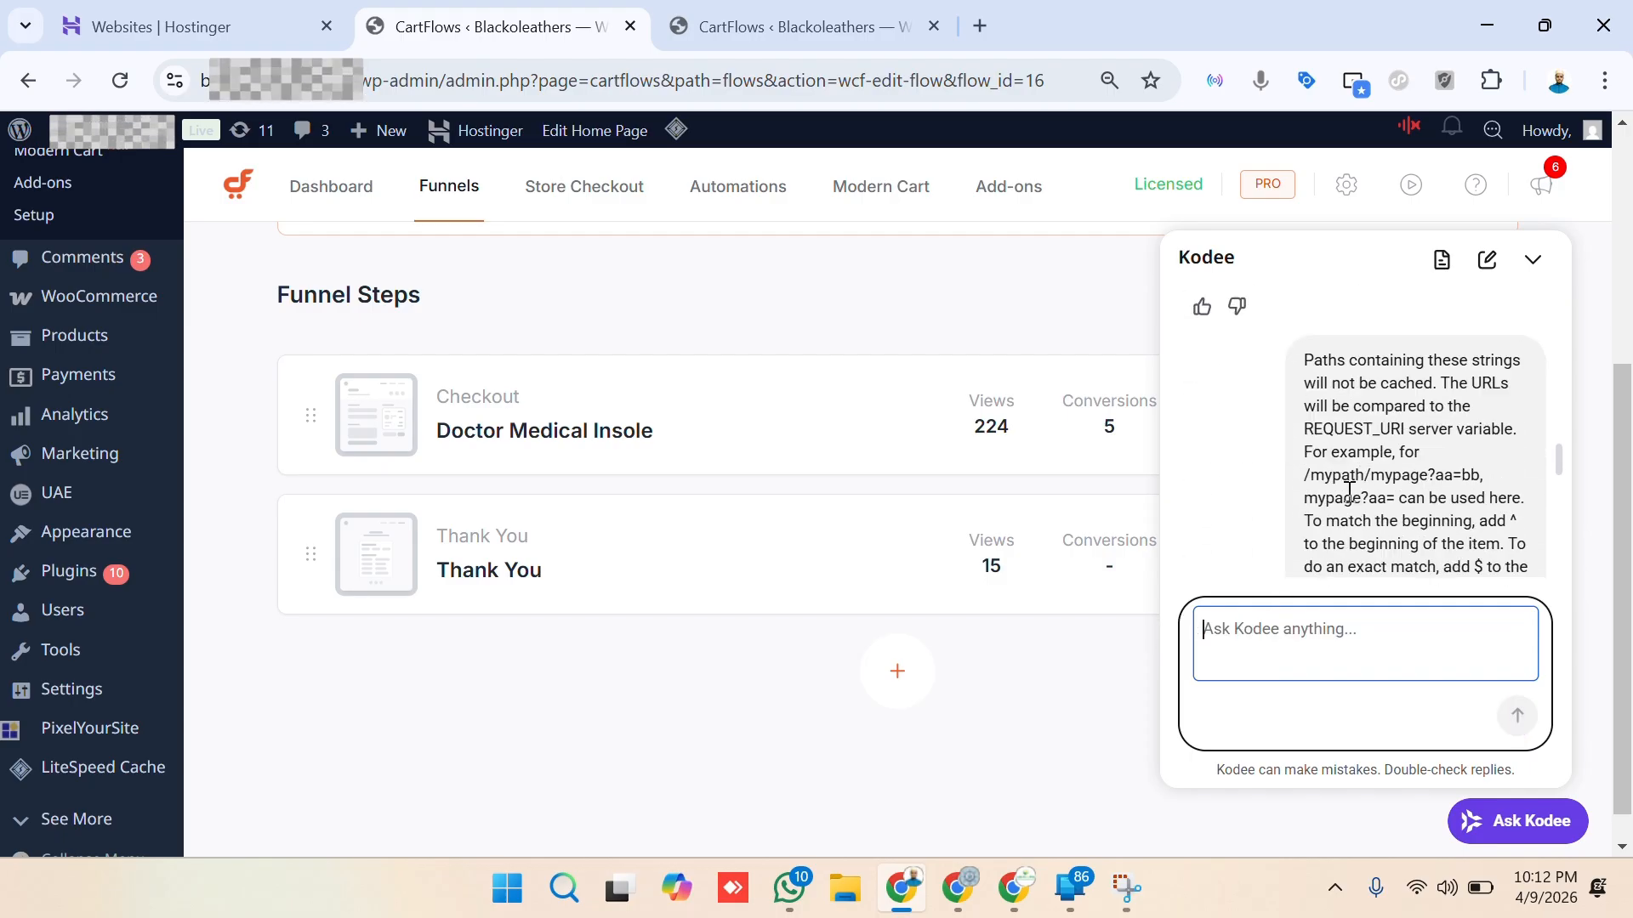
scroll(1360, 484, up, 2)
scroll(85, 778, down, 1)
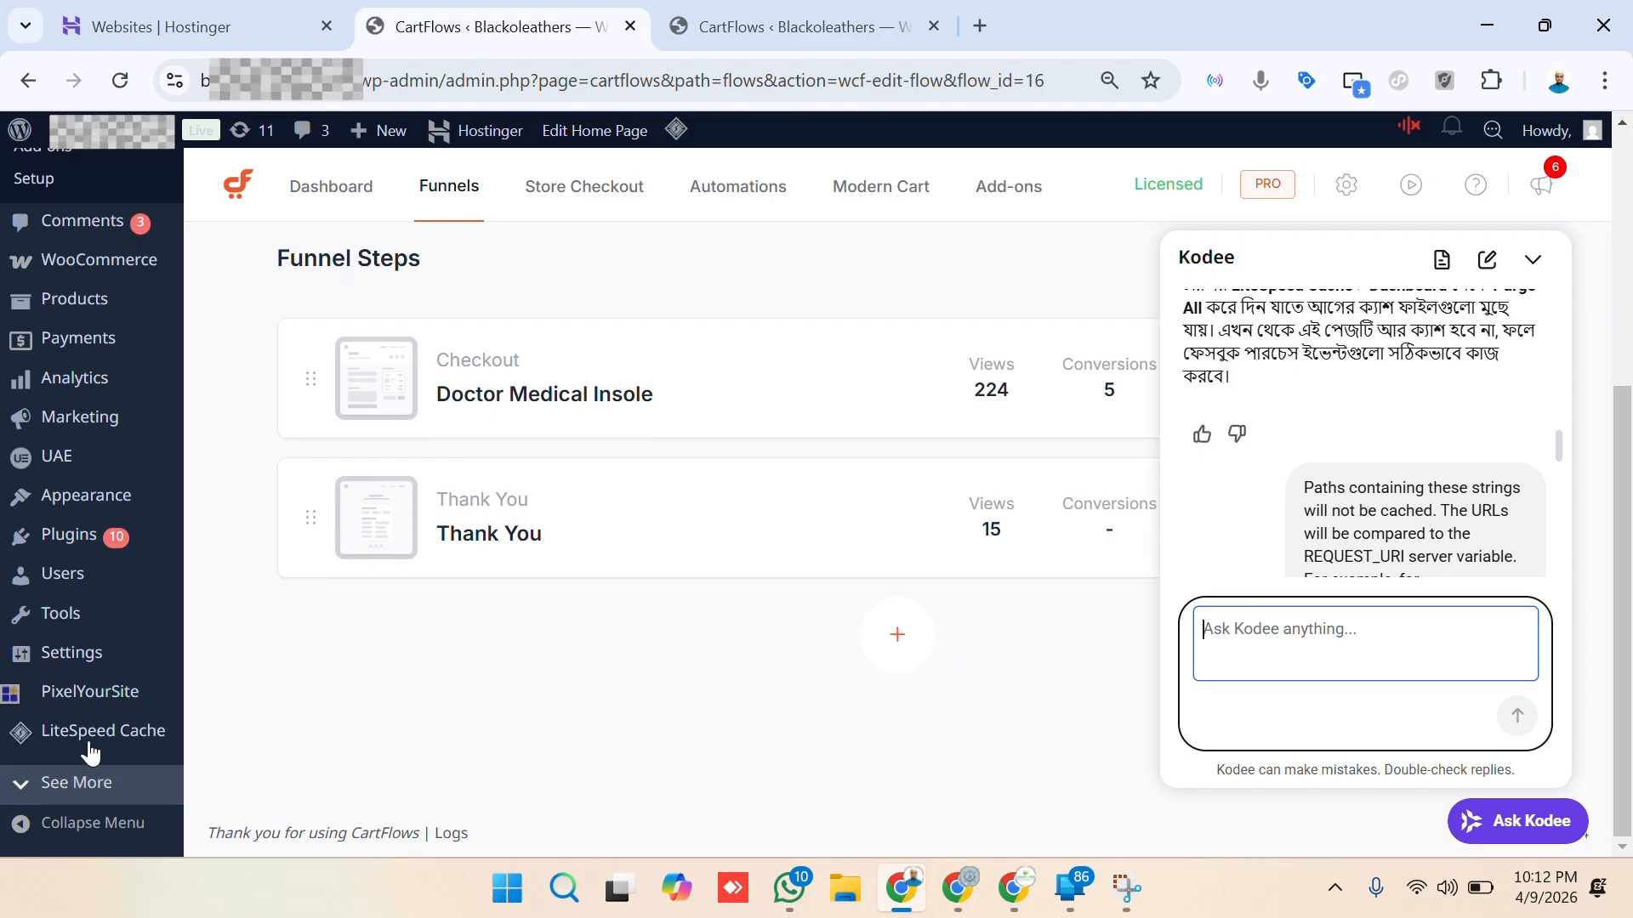
mouse_move(100, 743)
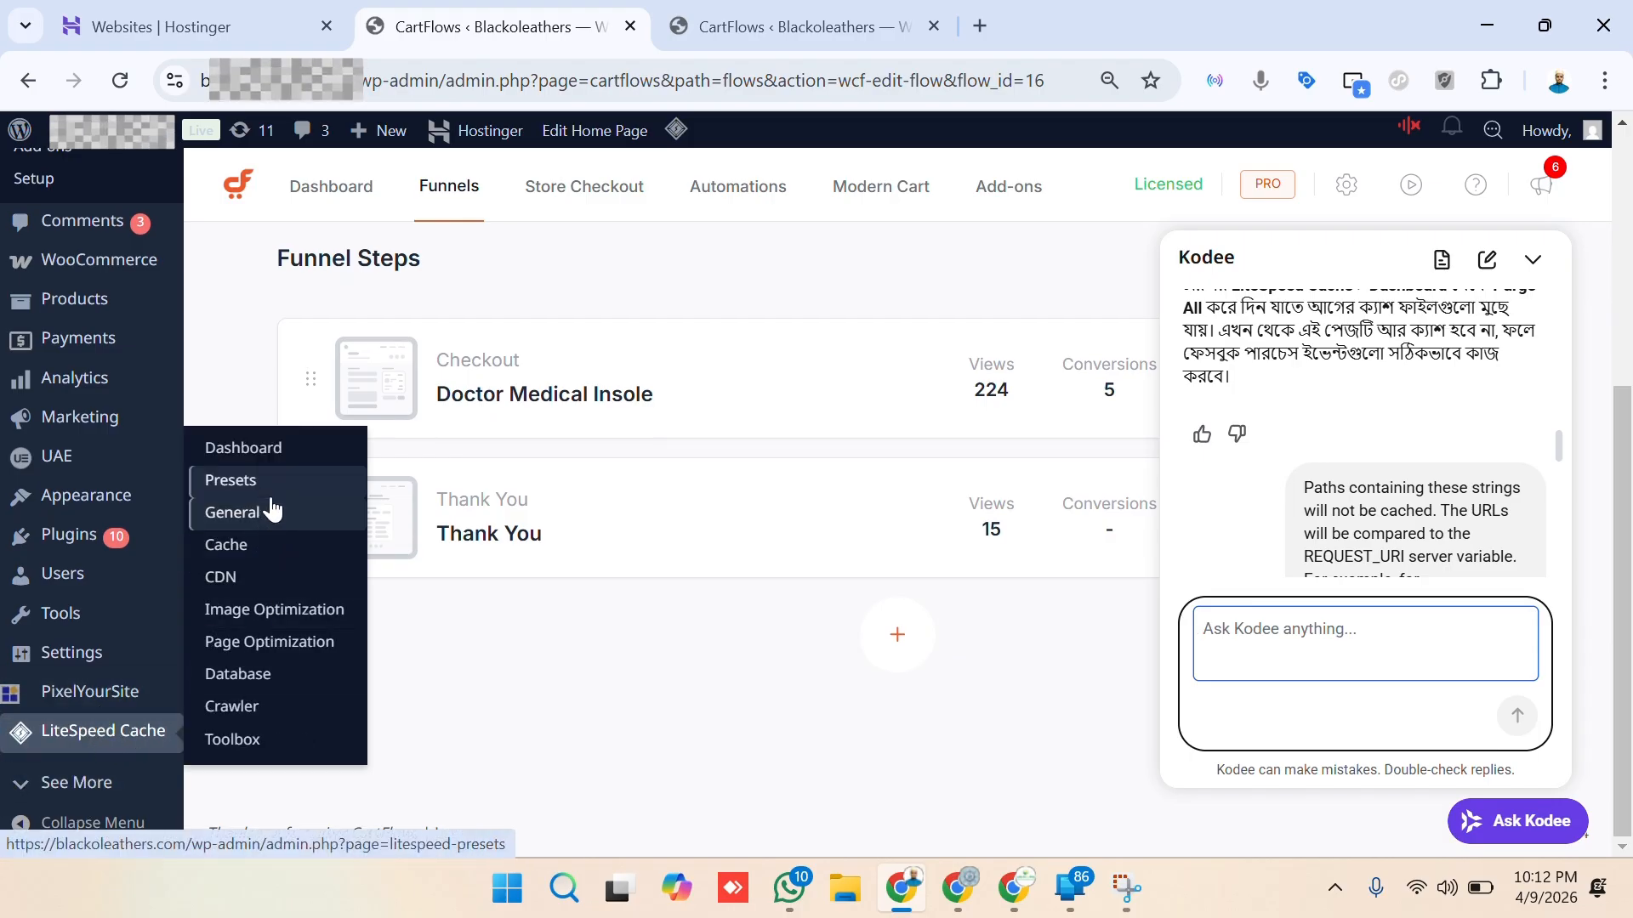
click(266, 551)
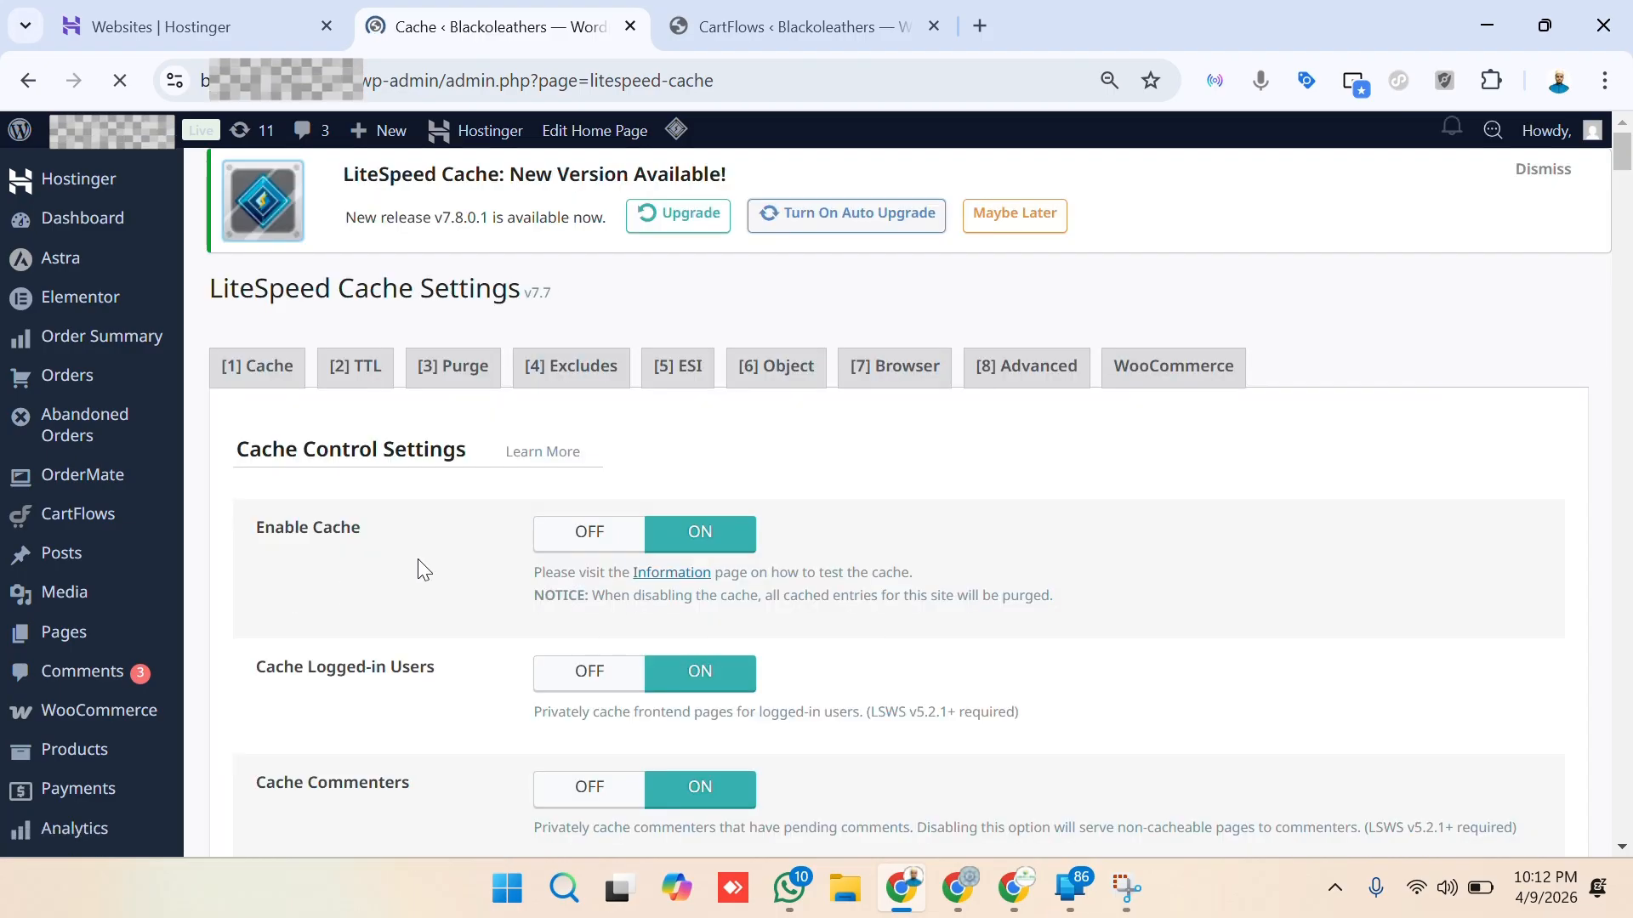
click(598, 384)
scroll(553, 578, down, 1)
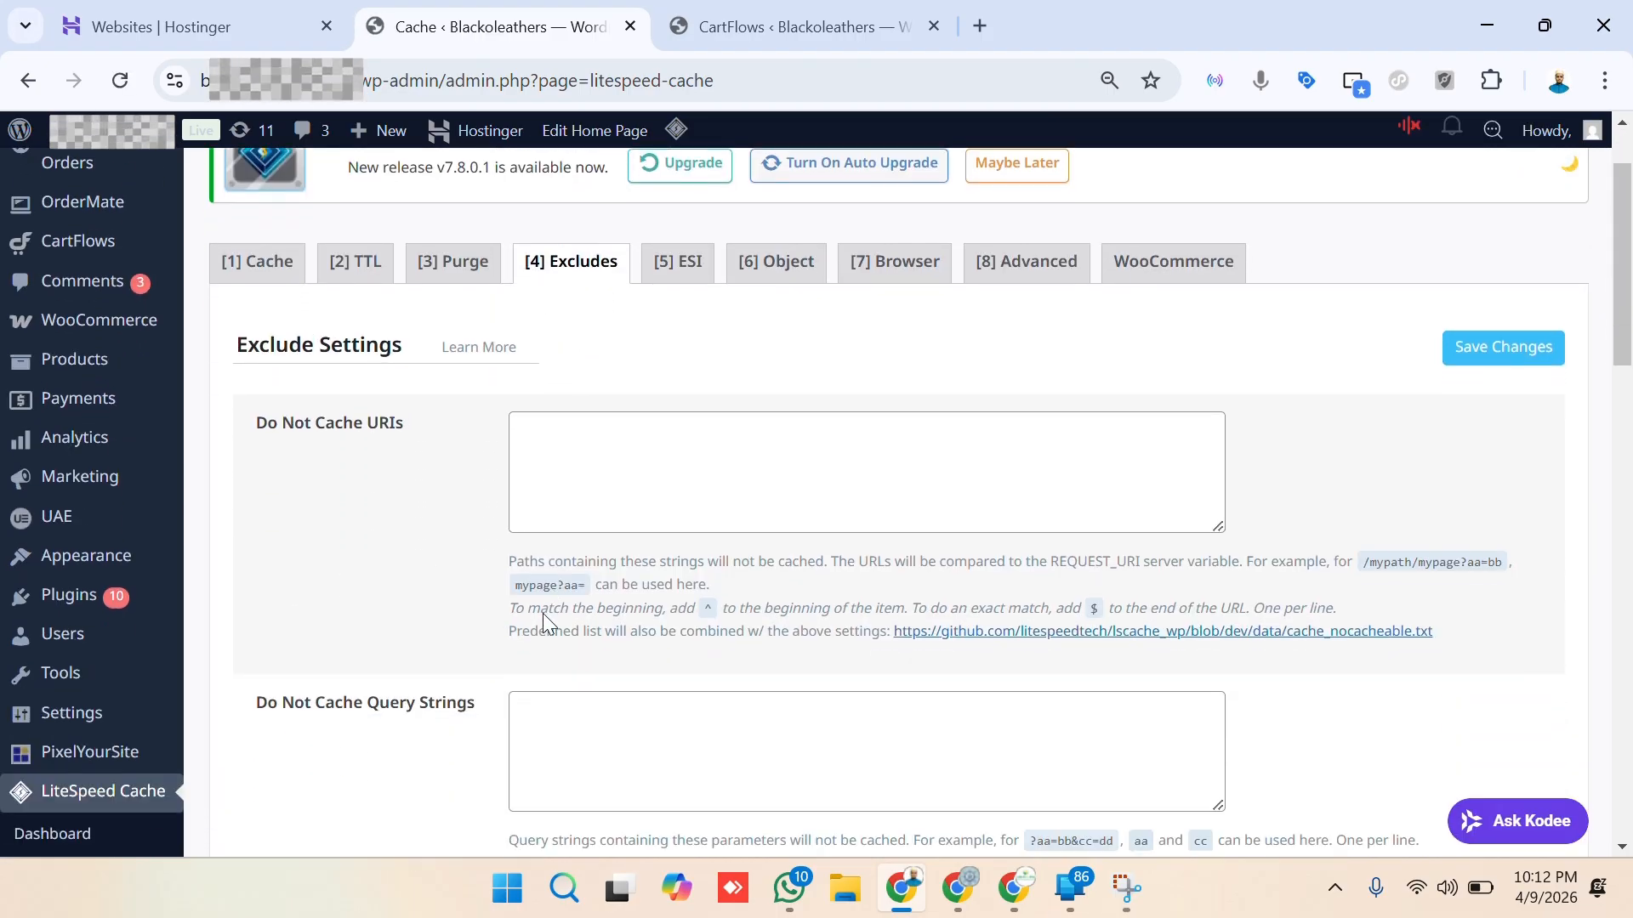
Highlight the rules under Do Not Cache URIs, then review Kodee's explanation and mark the ^ and $ signs in its exact-match example.
drag(511, 551, 1482, 626)
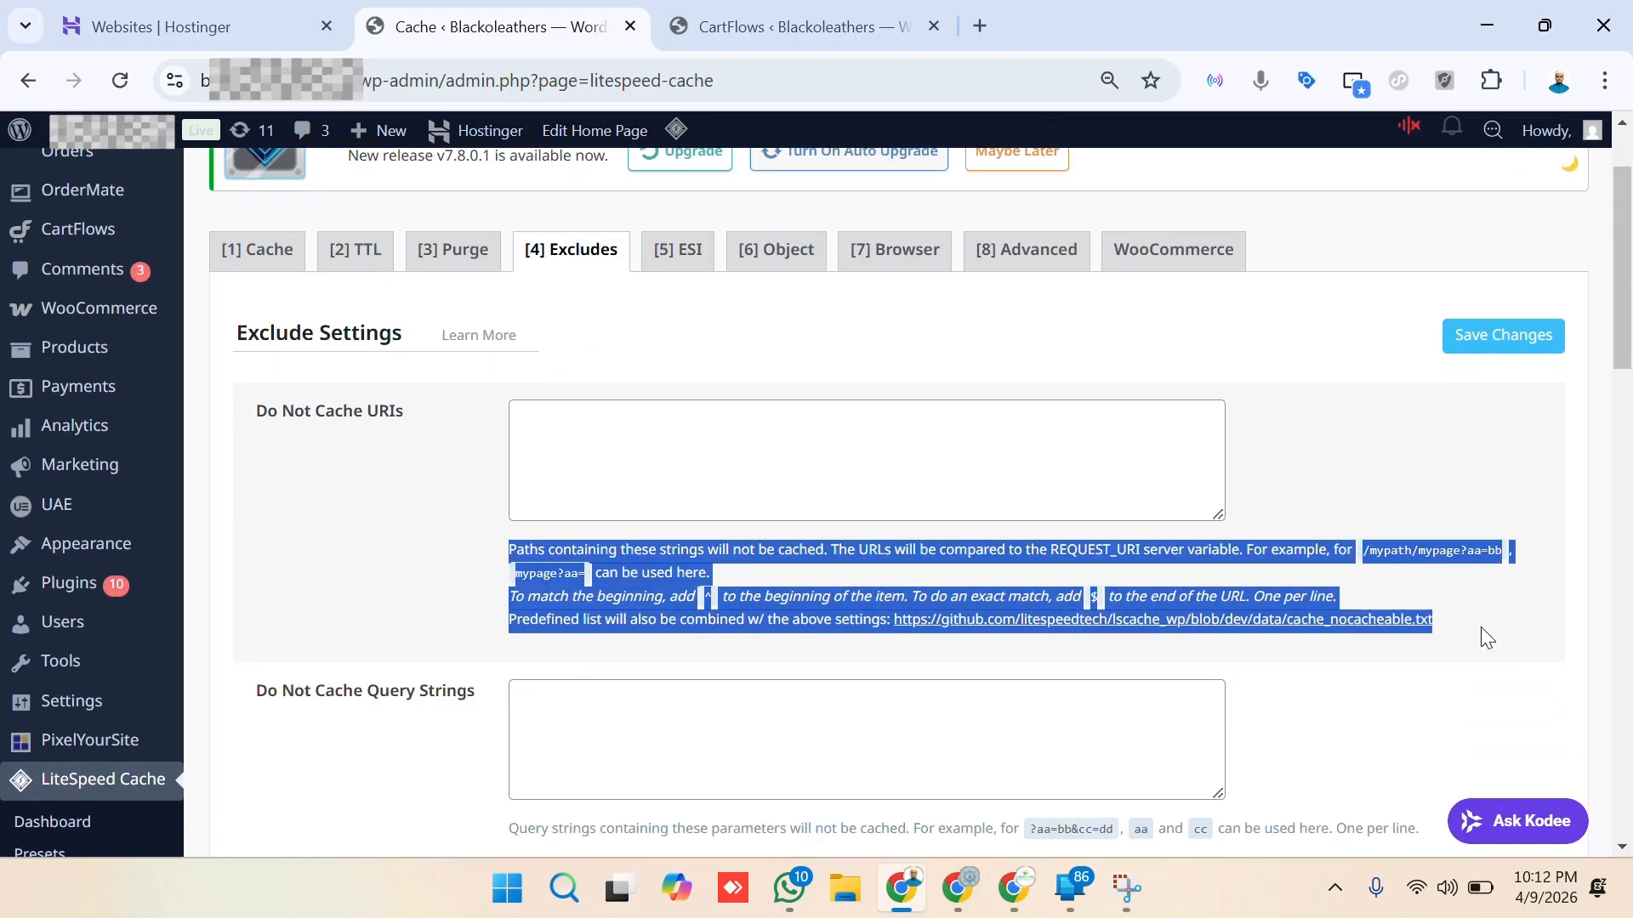
click(1516, 821)
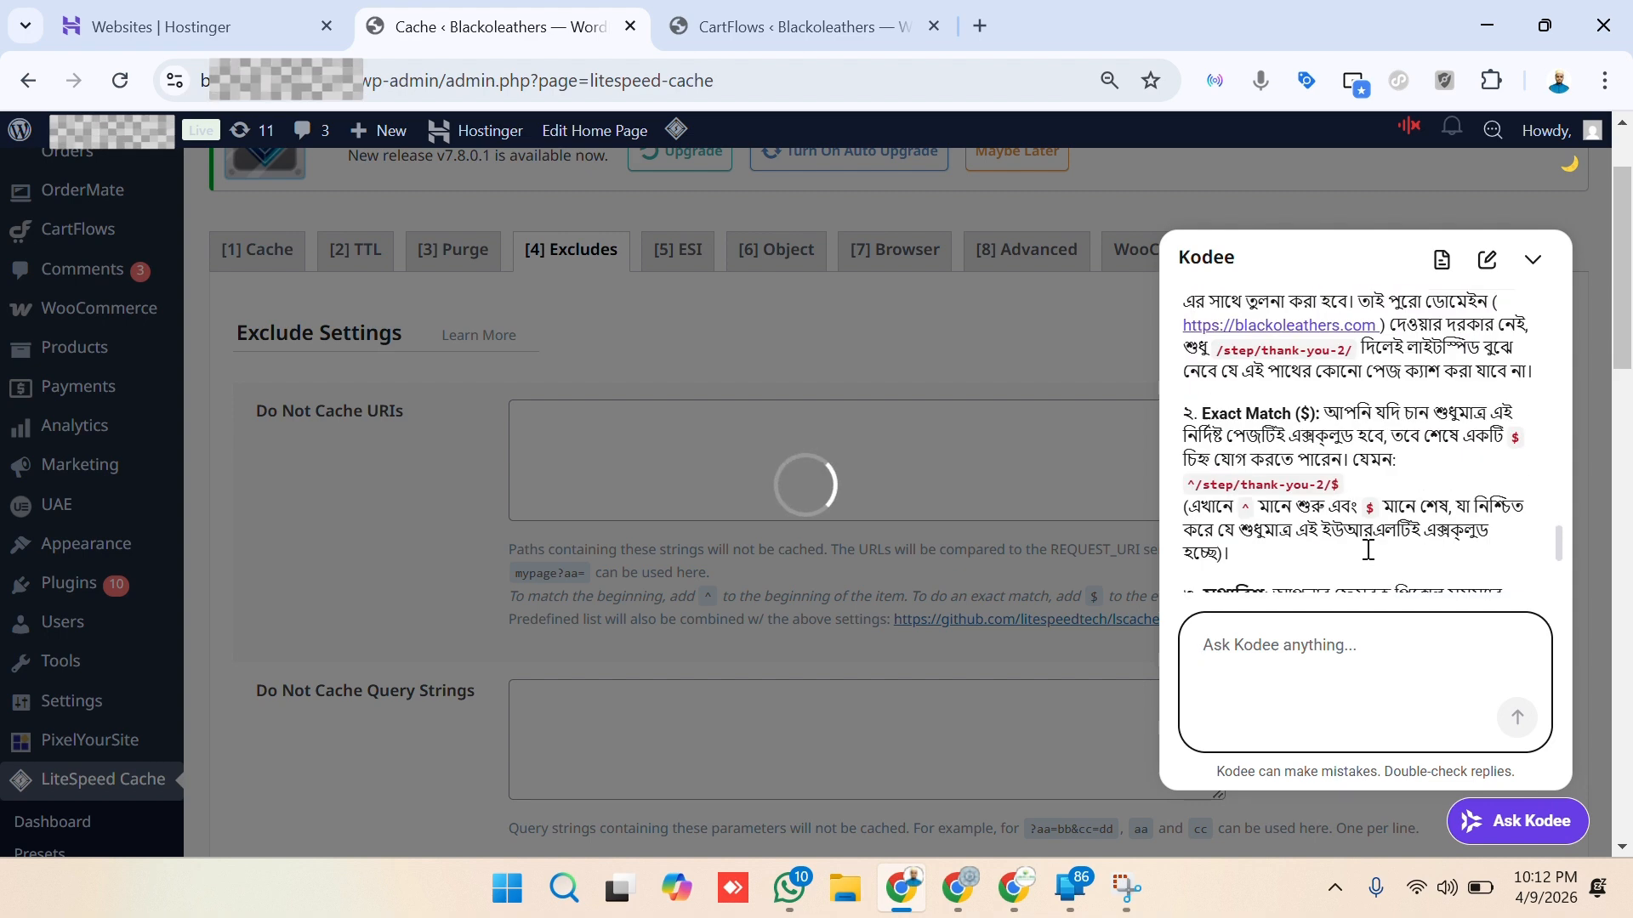
scroll(1368, 550, up, 5)
scroll(1366, 550, down, 2)
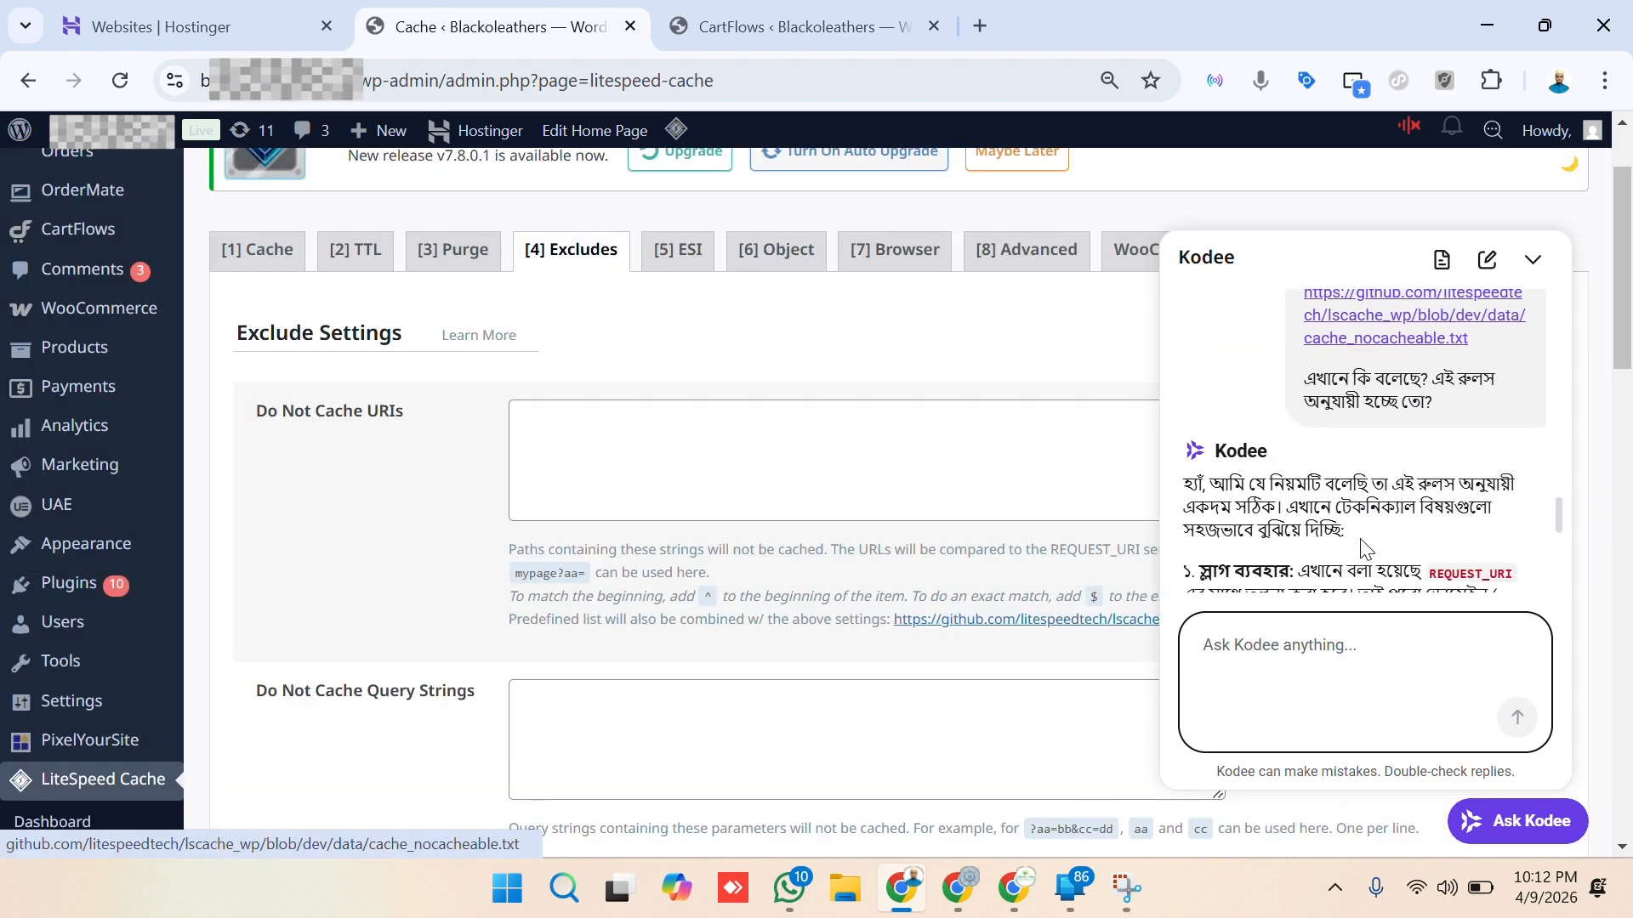
scroll(1353, 502, down, 3)
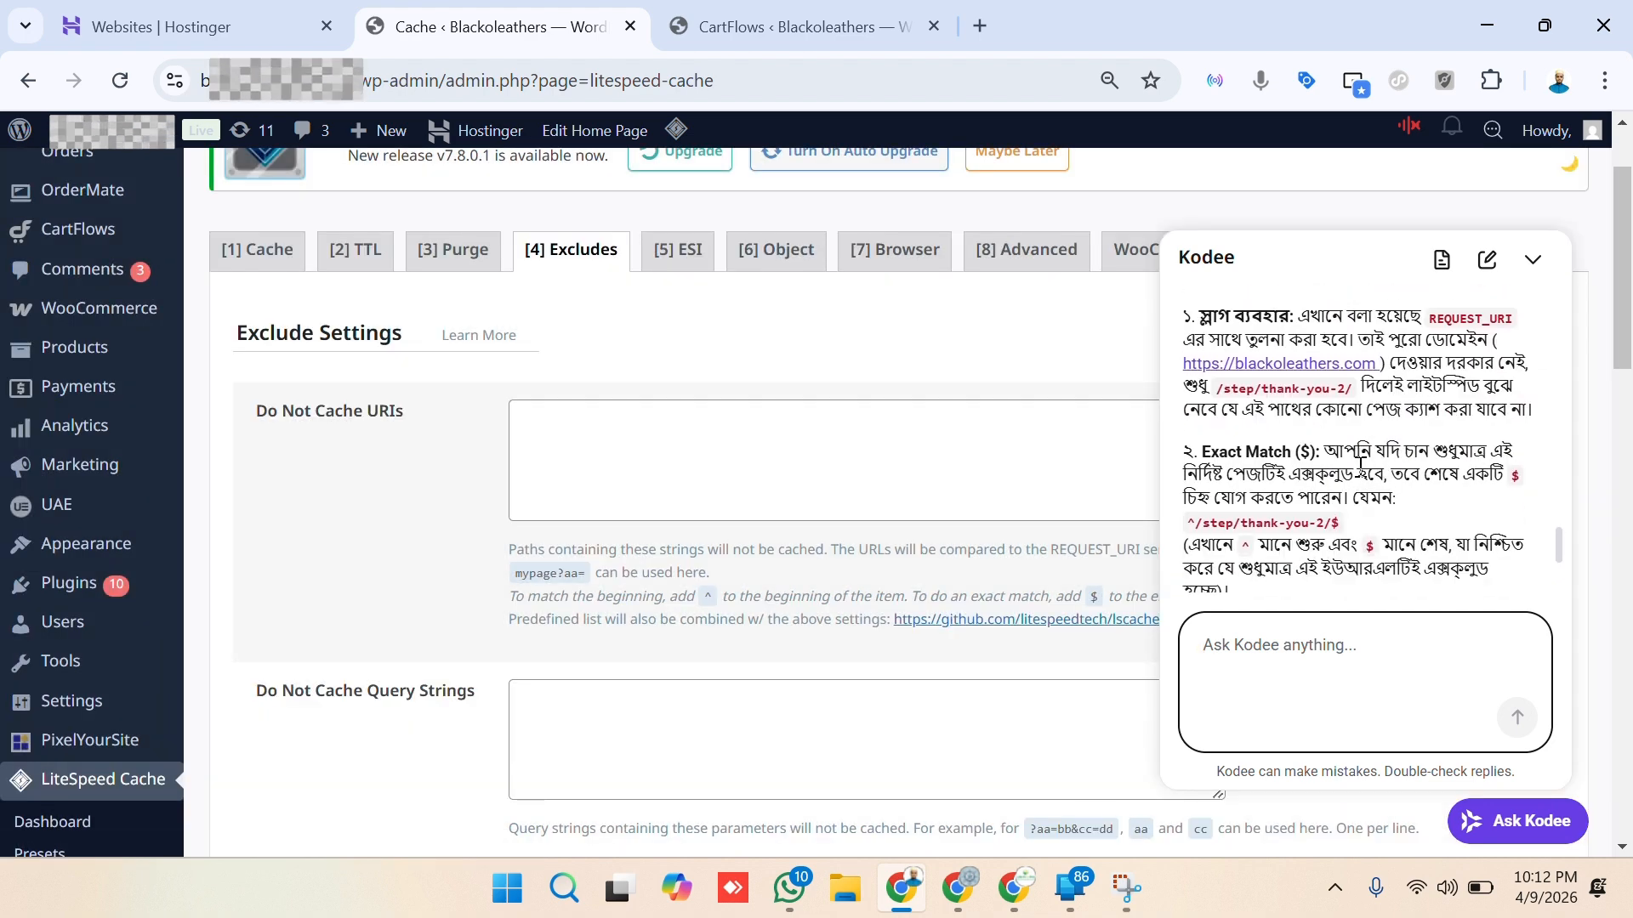
click(1188, 527)
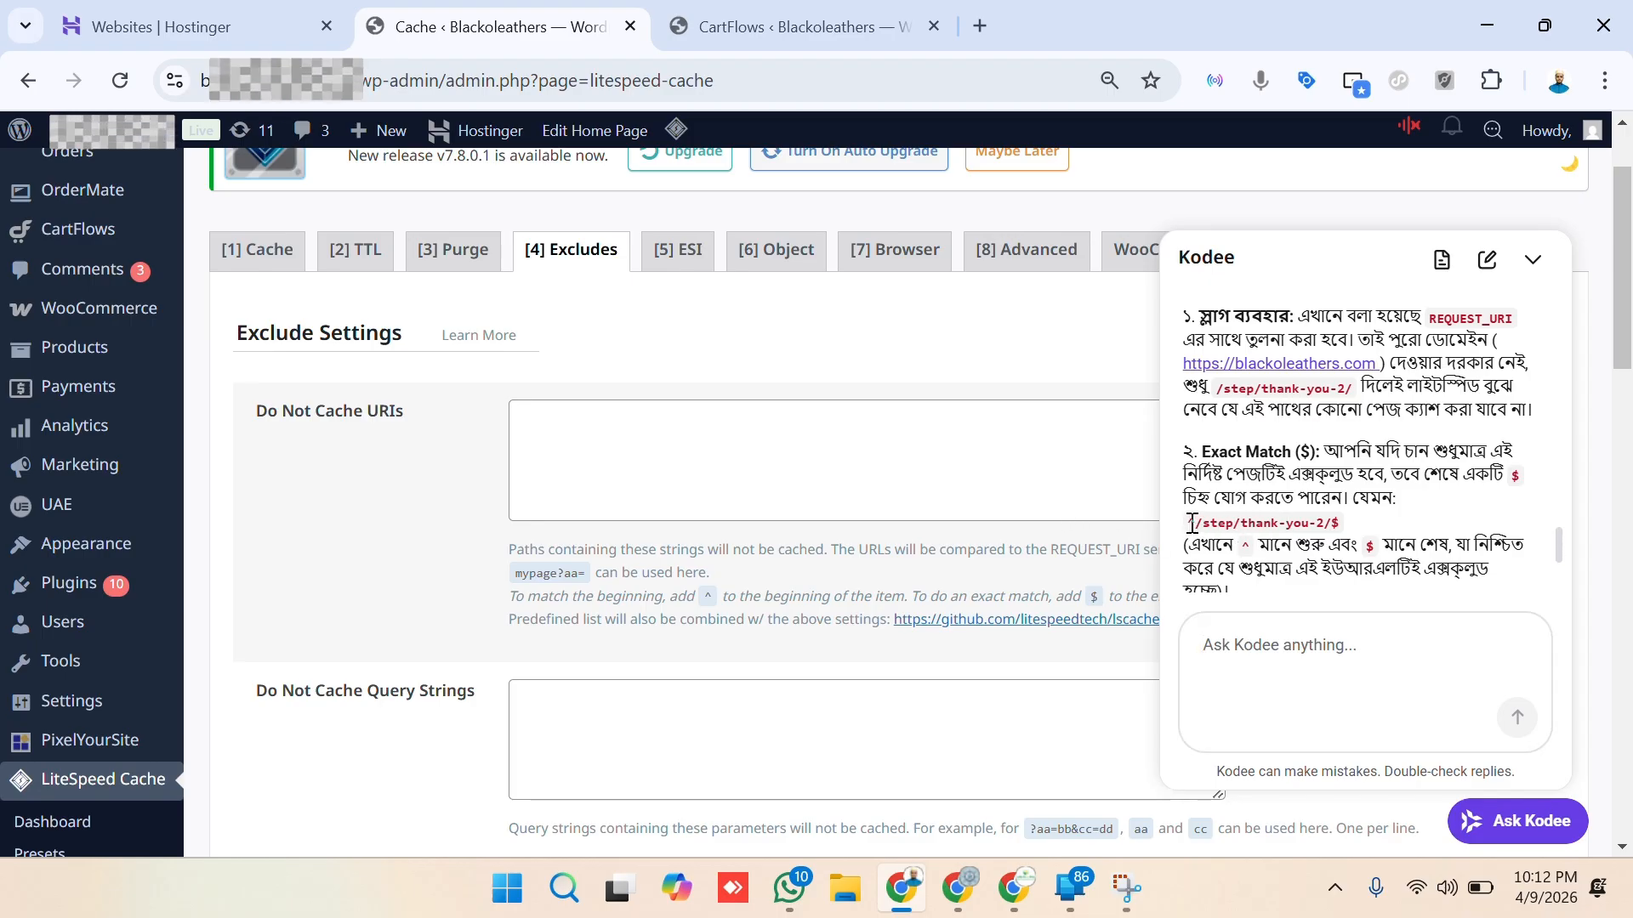
drag(1188, 528, 1200, 525)
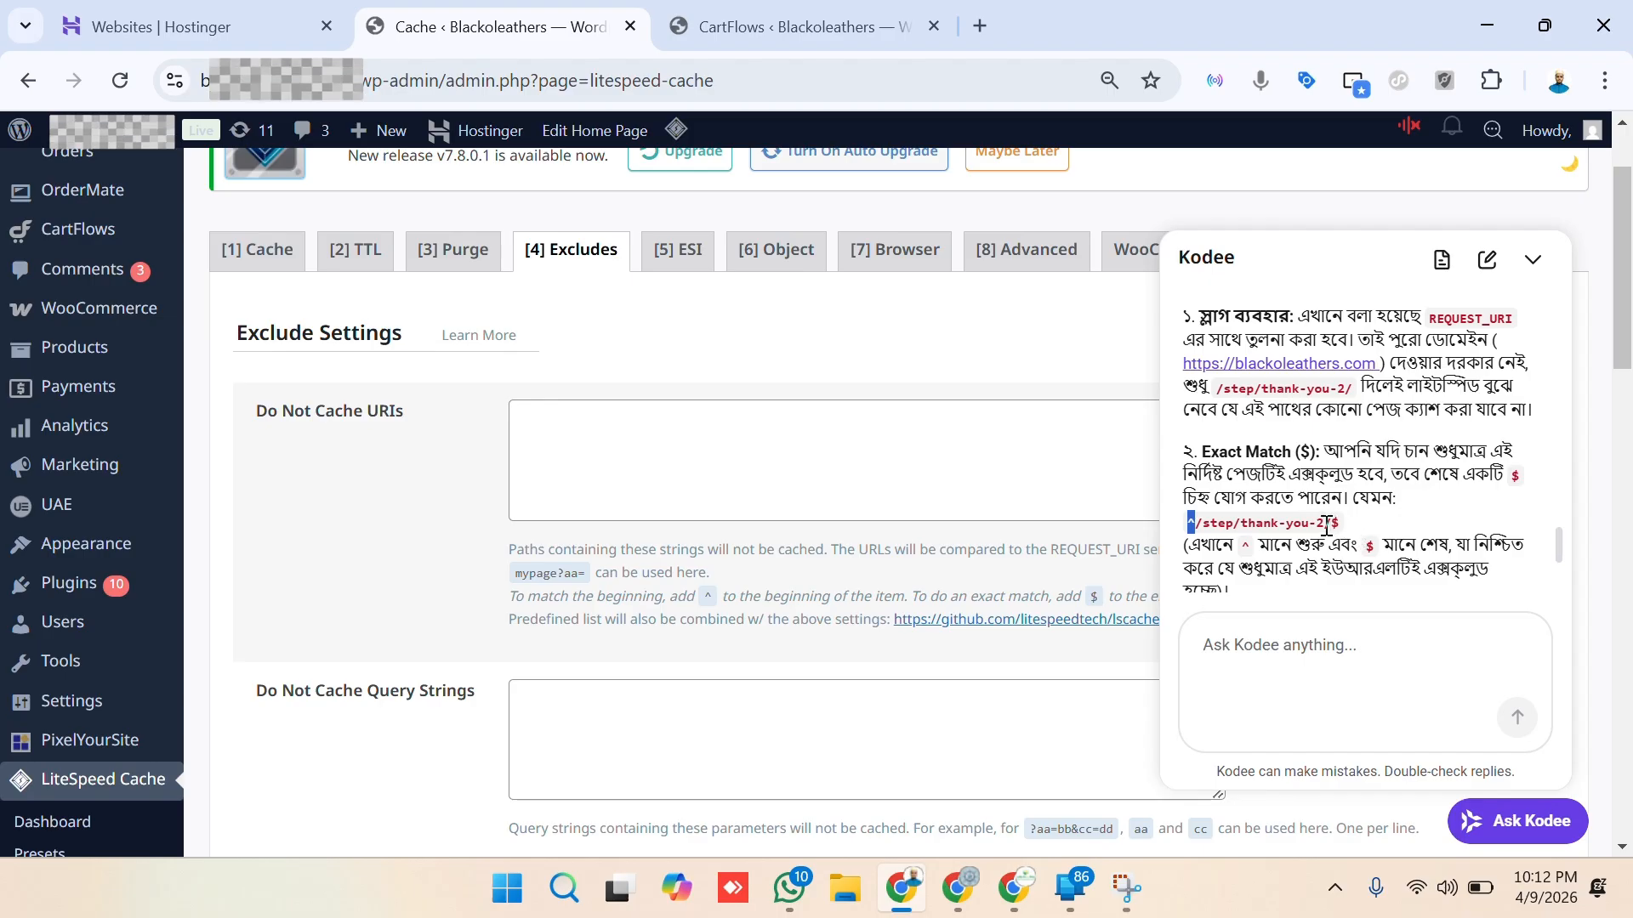
drag(1331, 525, 1360, 527)
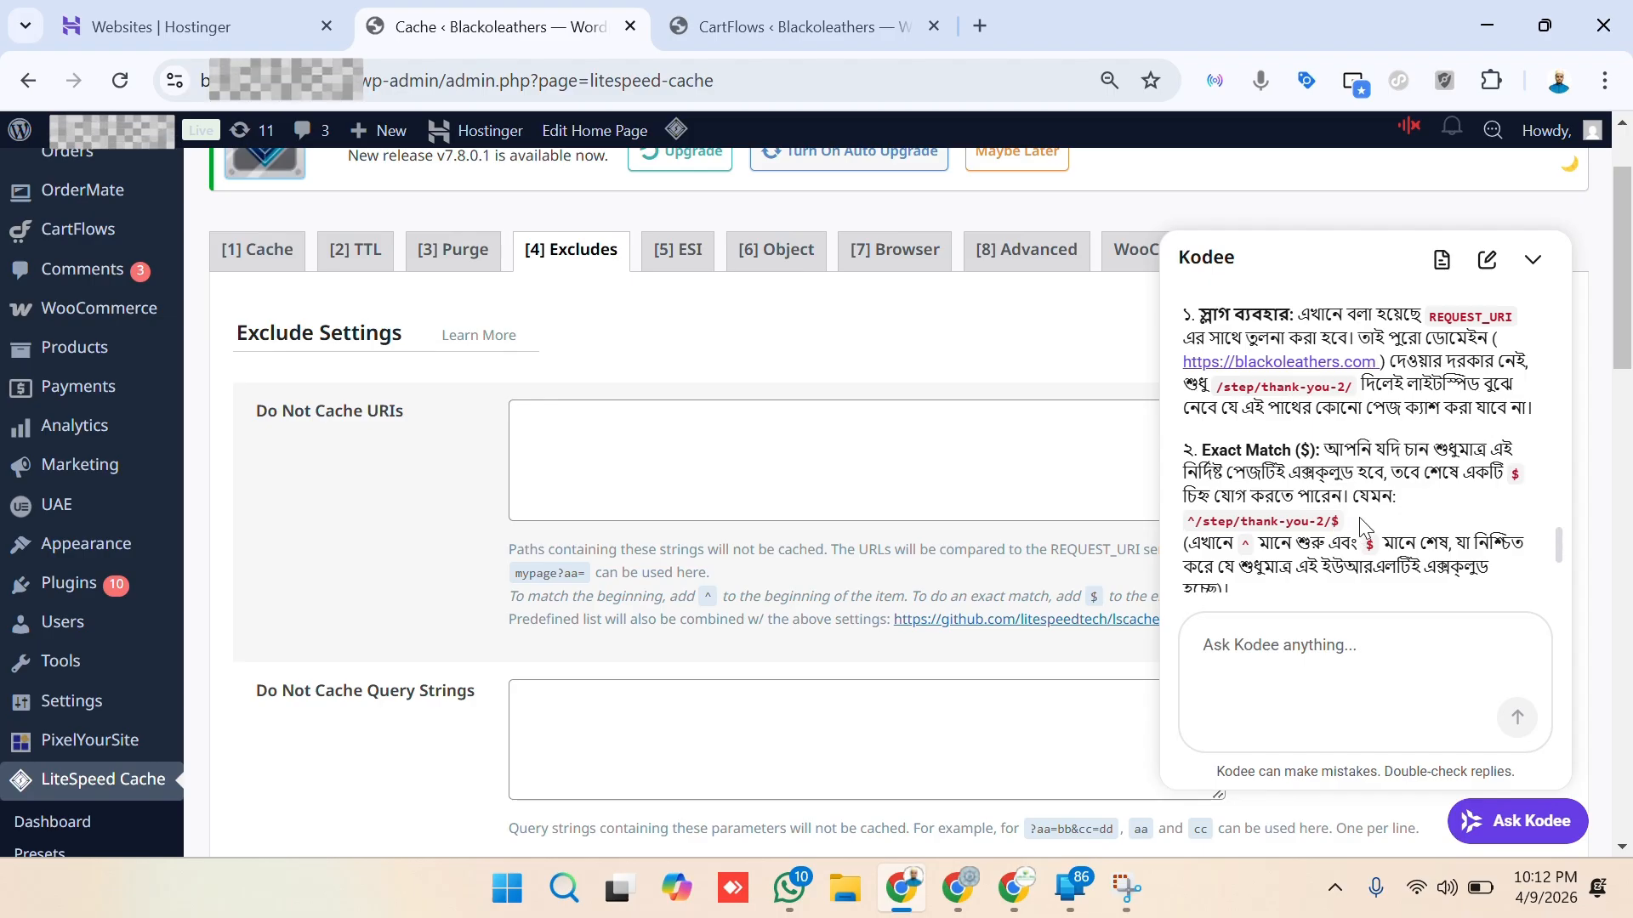
Copy /step/thank-you-2/ from Kodee's recommendation into Do Not Cache URIs and save the Excludes settings.
scroll(1359, 523, down, 3)
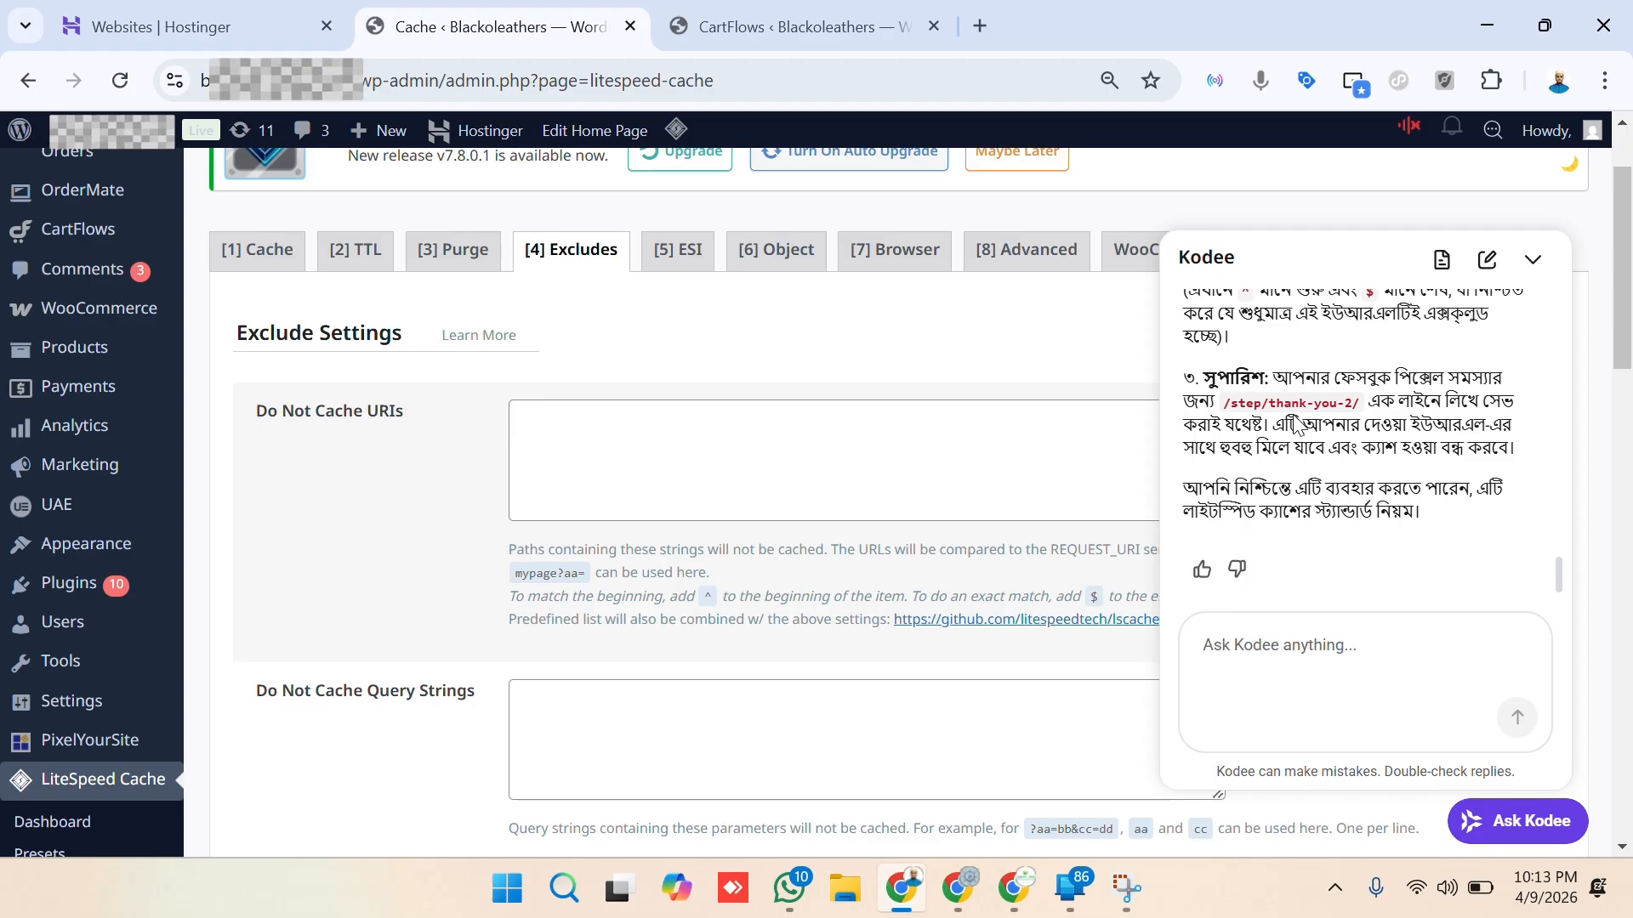
drag(1358, 414, 1224, 407)
key(ctrl+c)
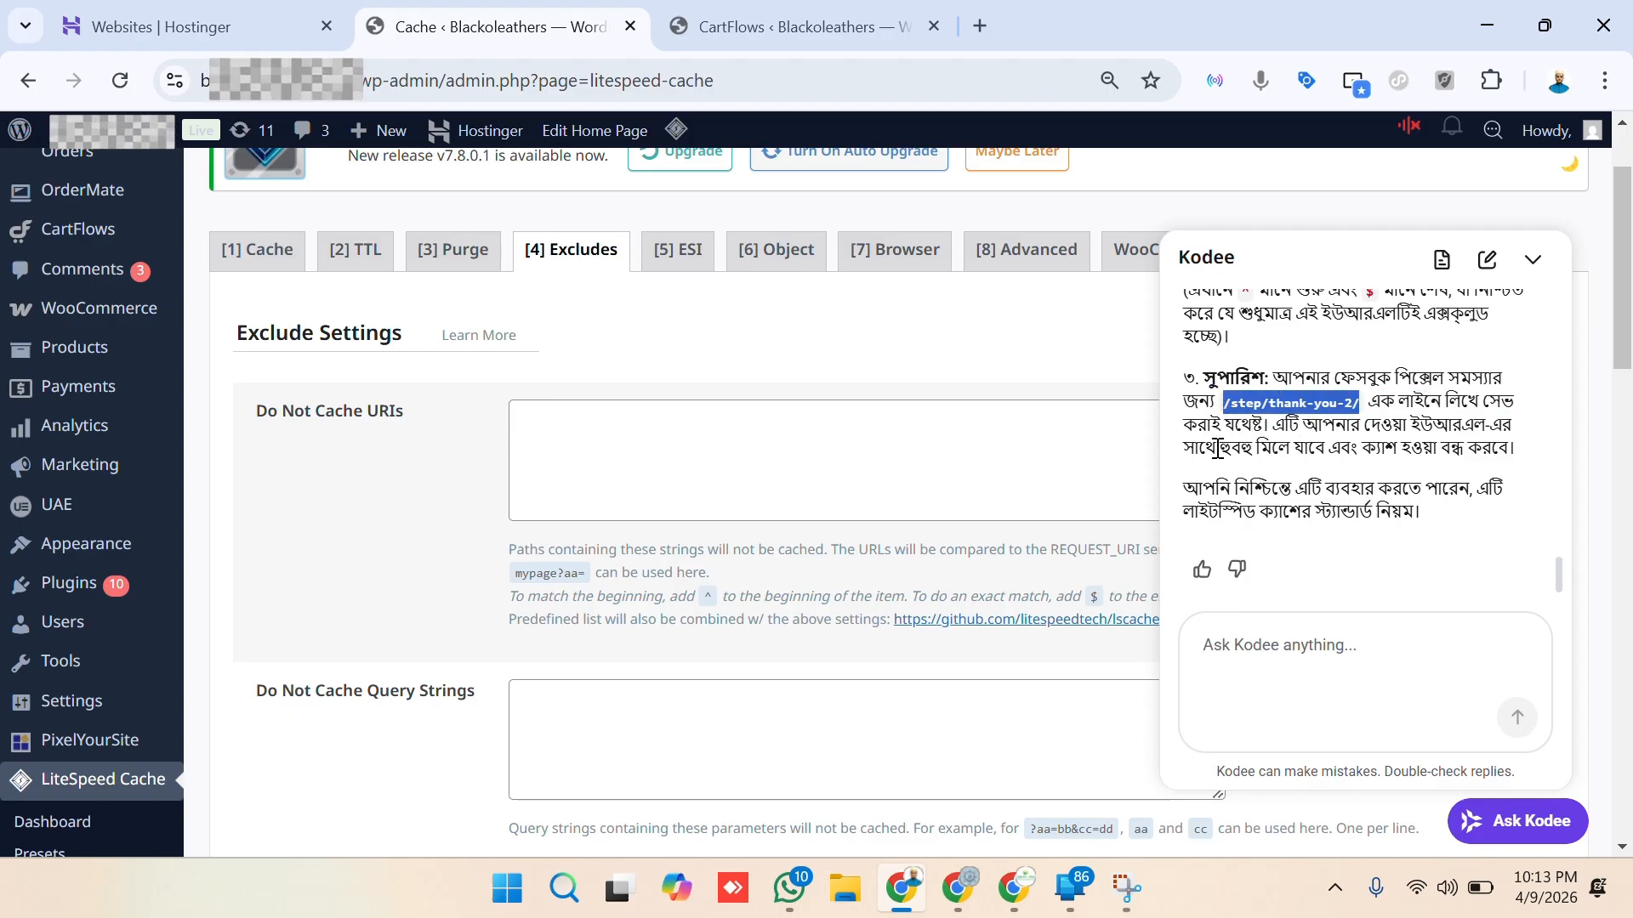
click(728, 482)
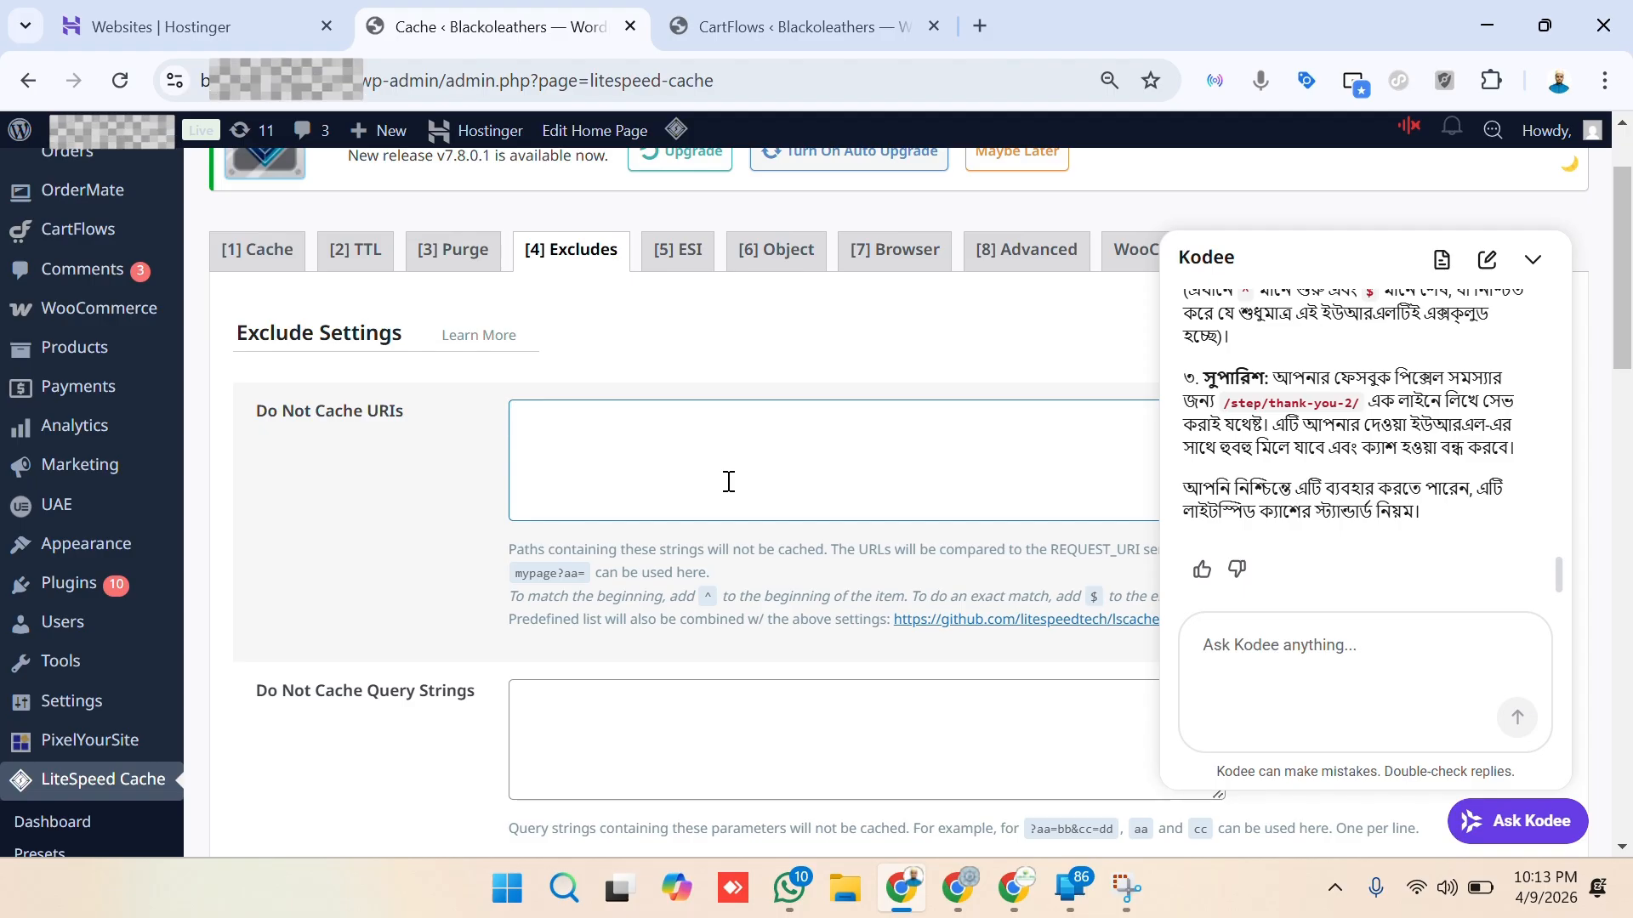
key(ctrl+v)
scroll(749, 646, down, 15)
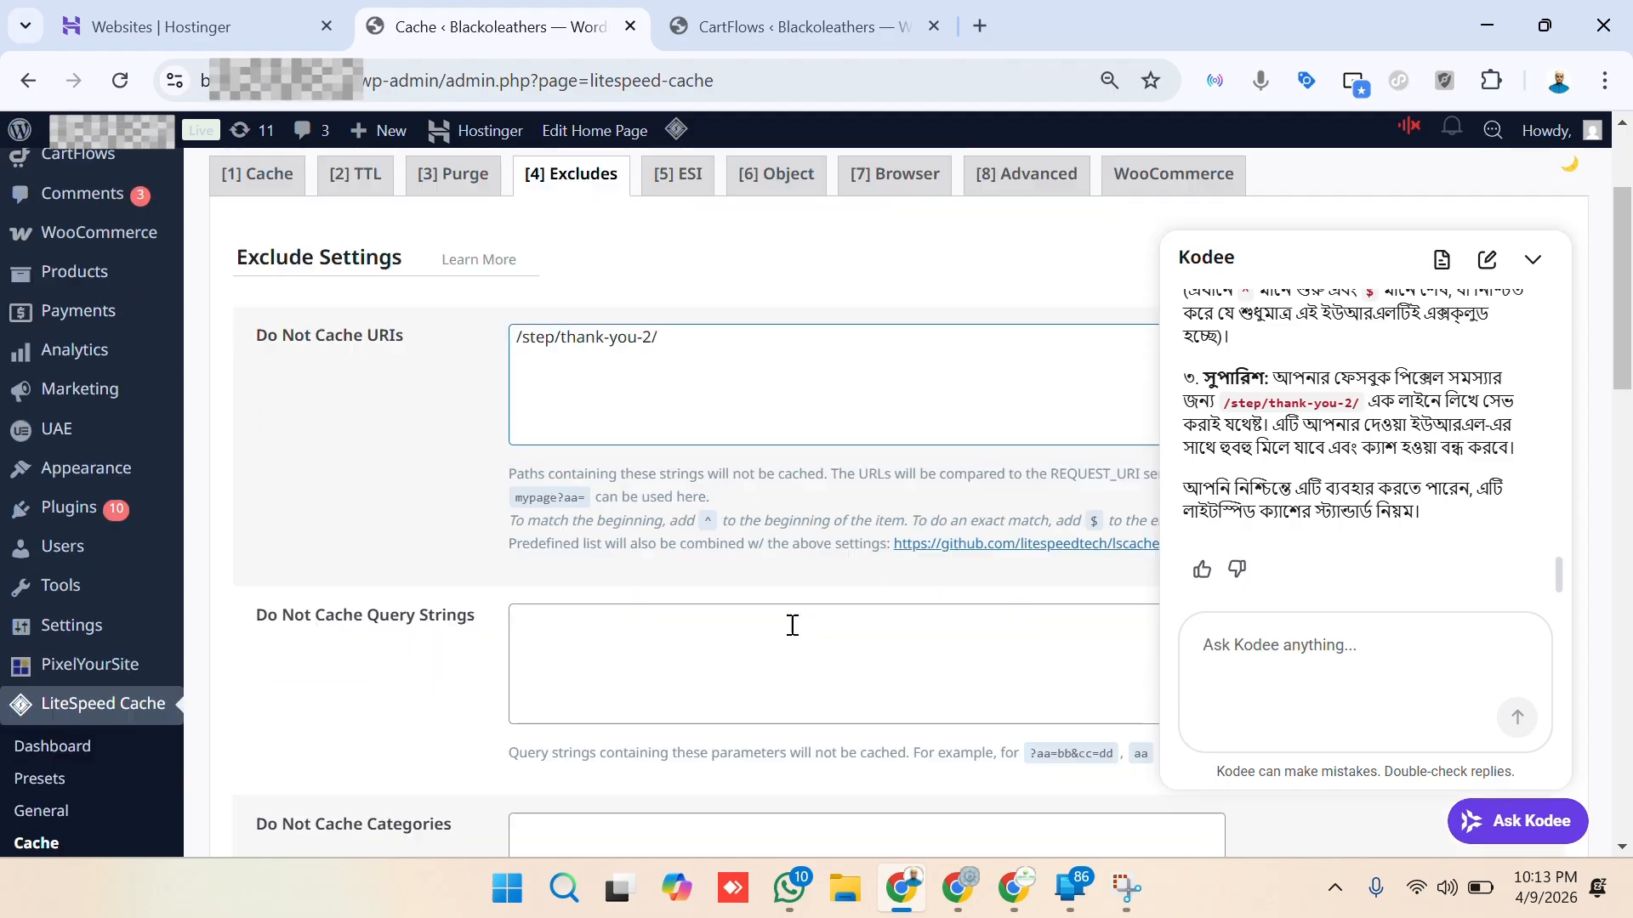
scroll(527, 788, down, 3)
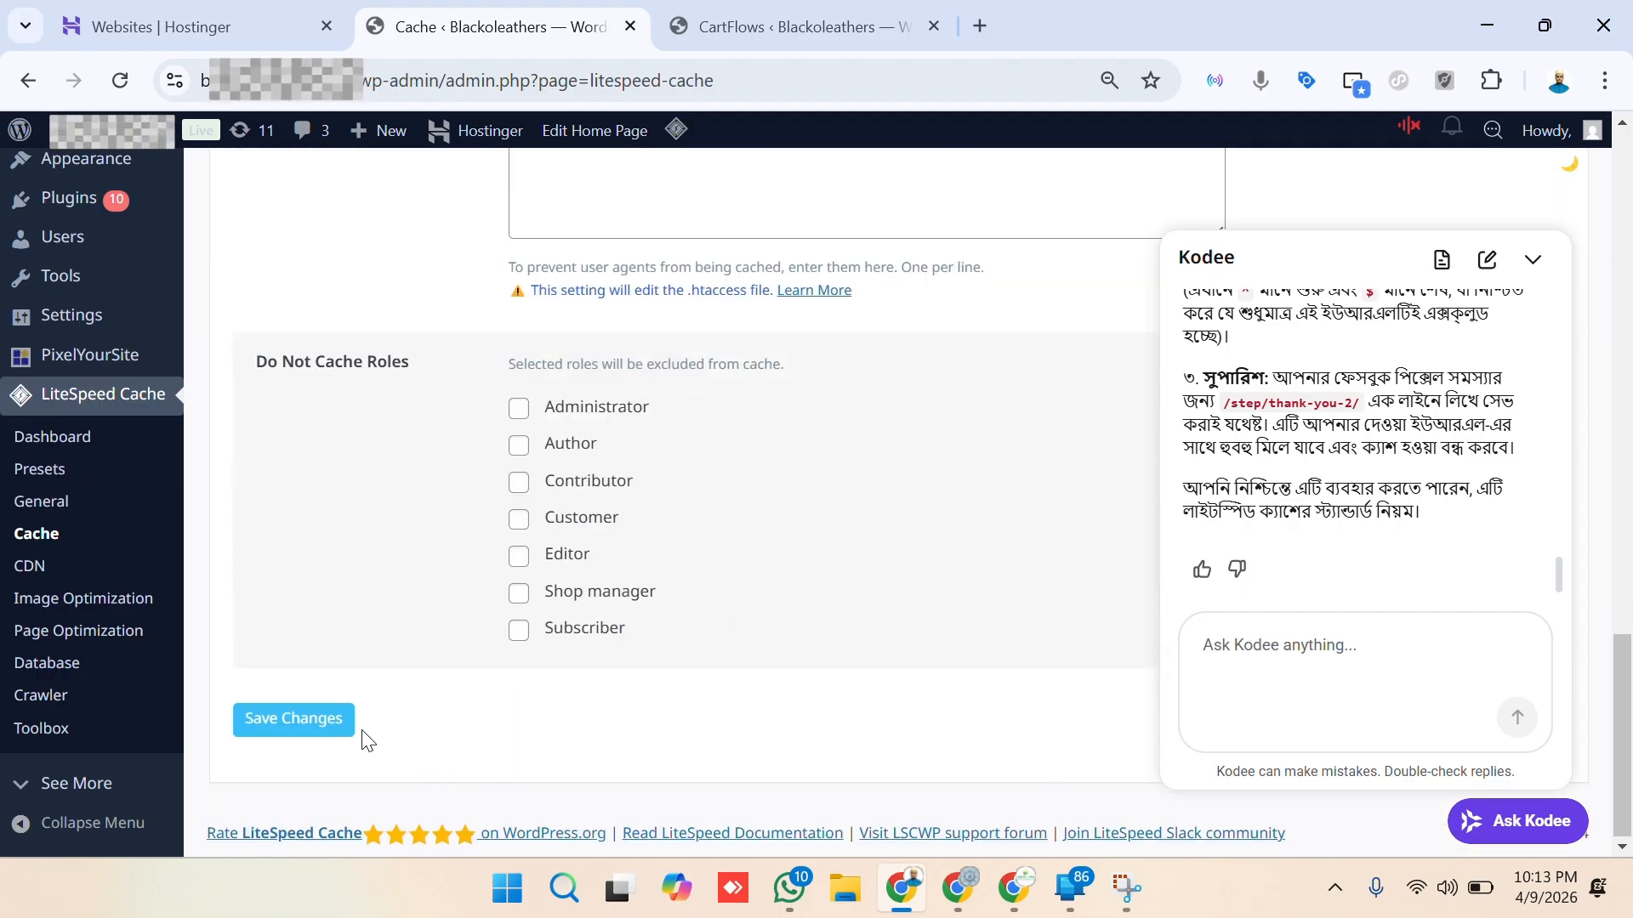
click(313, 724)
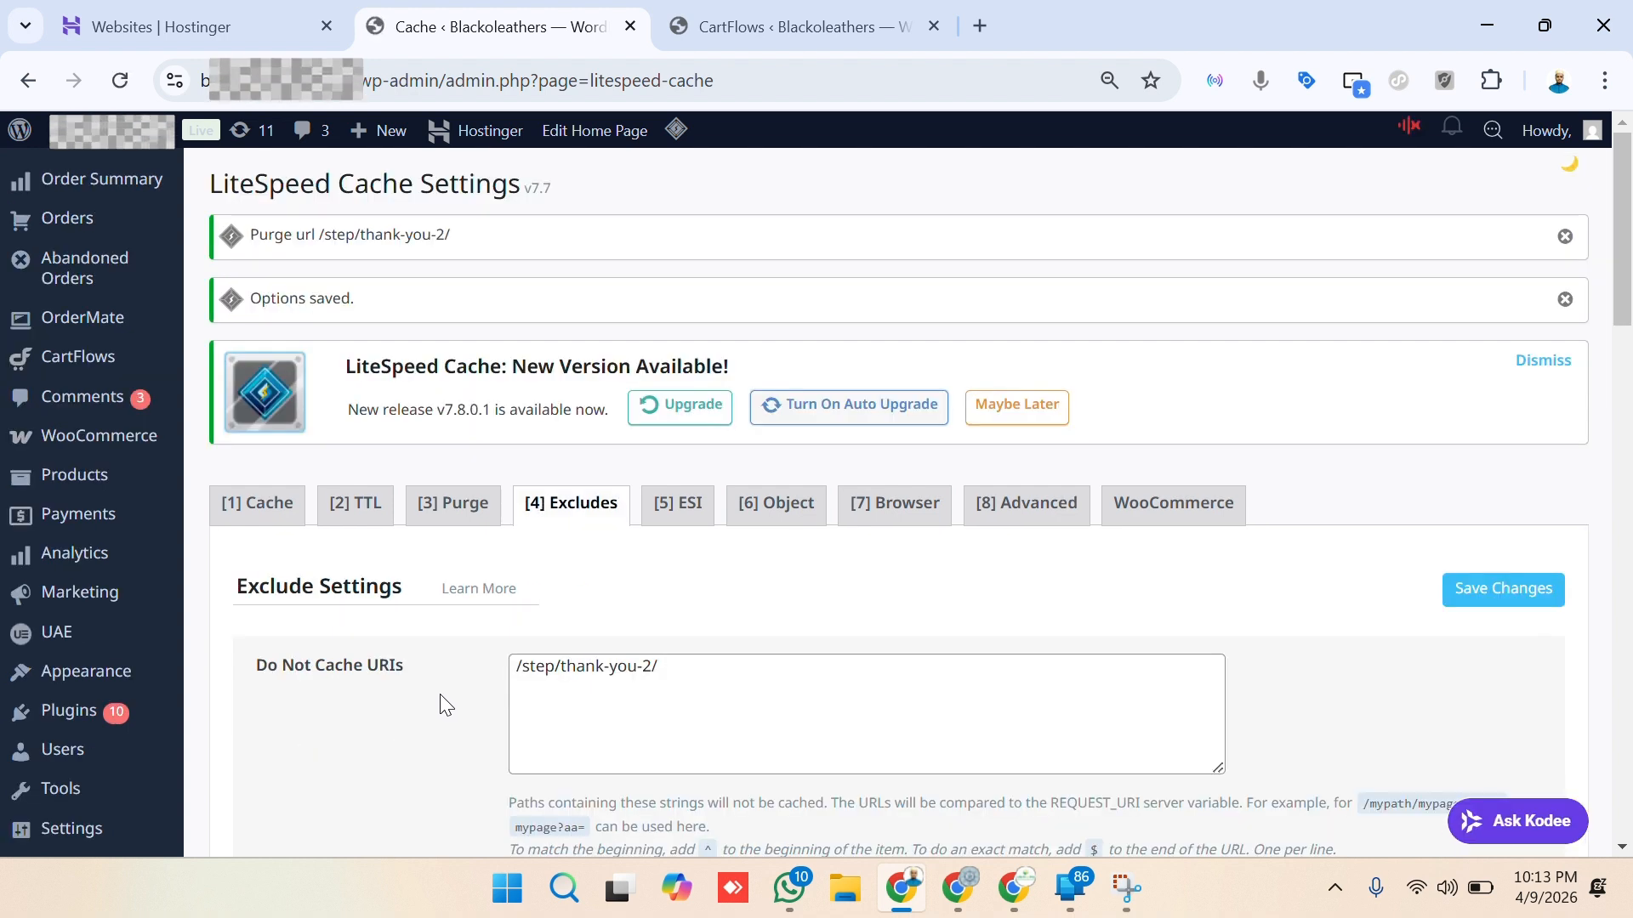
Open the Tuning settings of LiteSpeed's Page Optimization and highlight the URI Excludes label.
scroll(441, 697, down, 6)
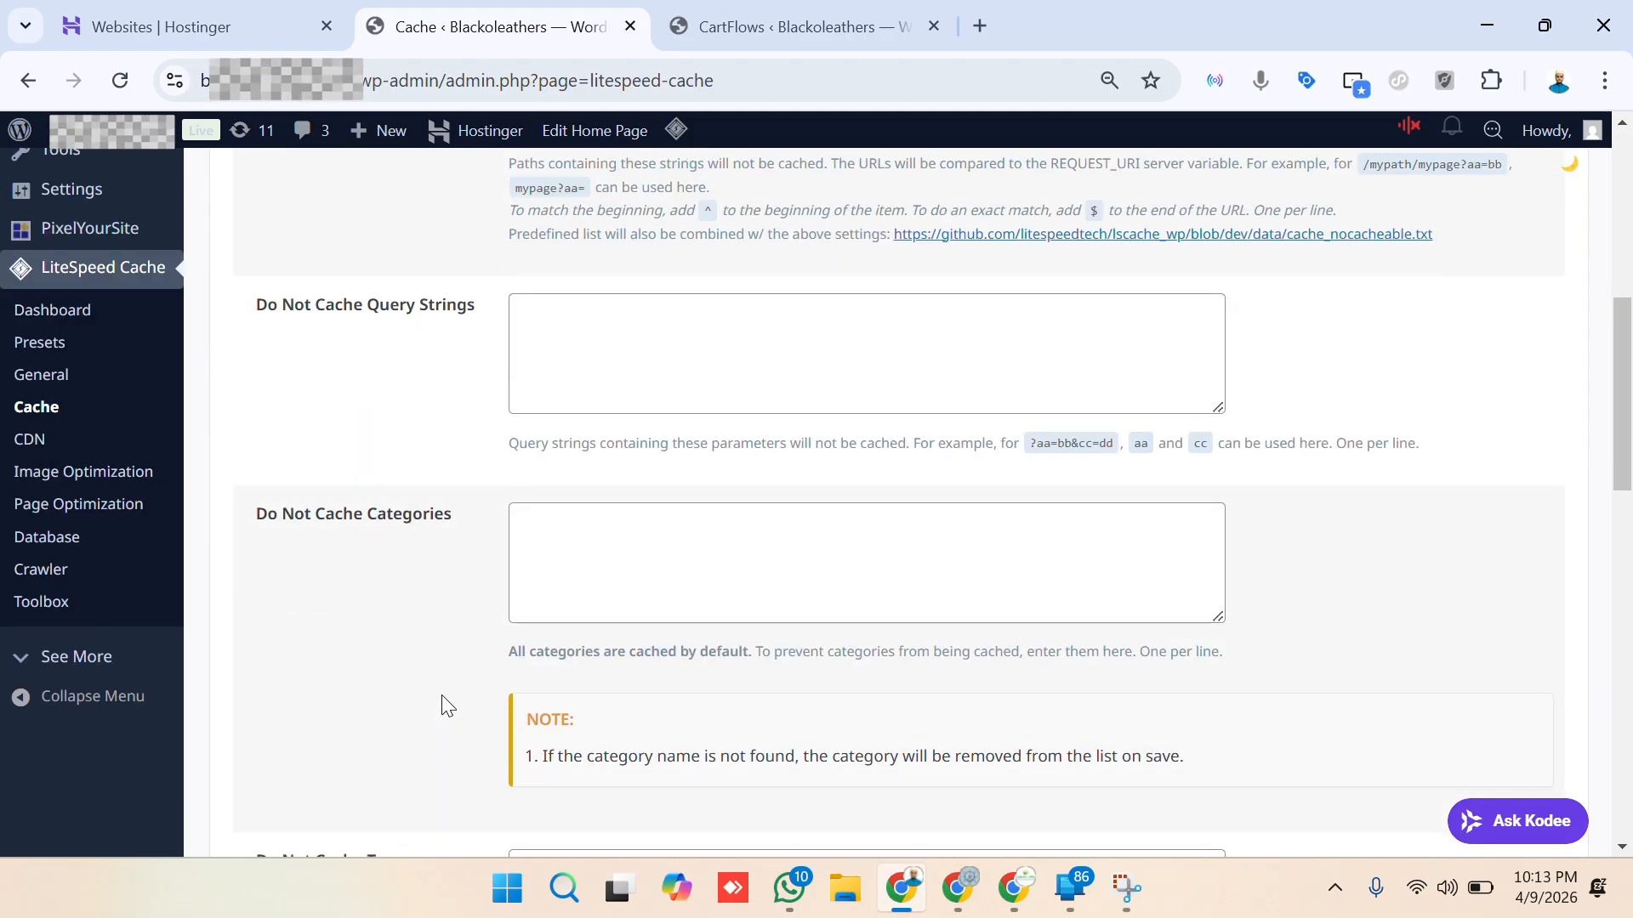
scroll(441, 706, down, 6)
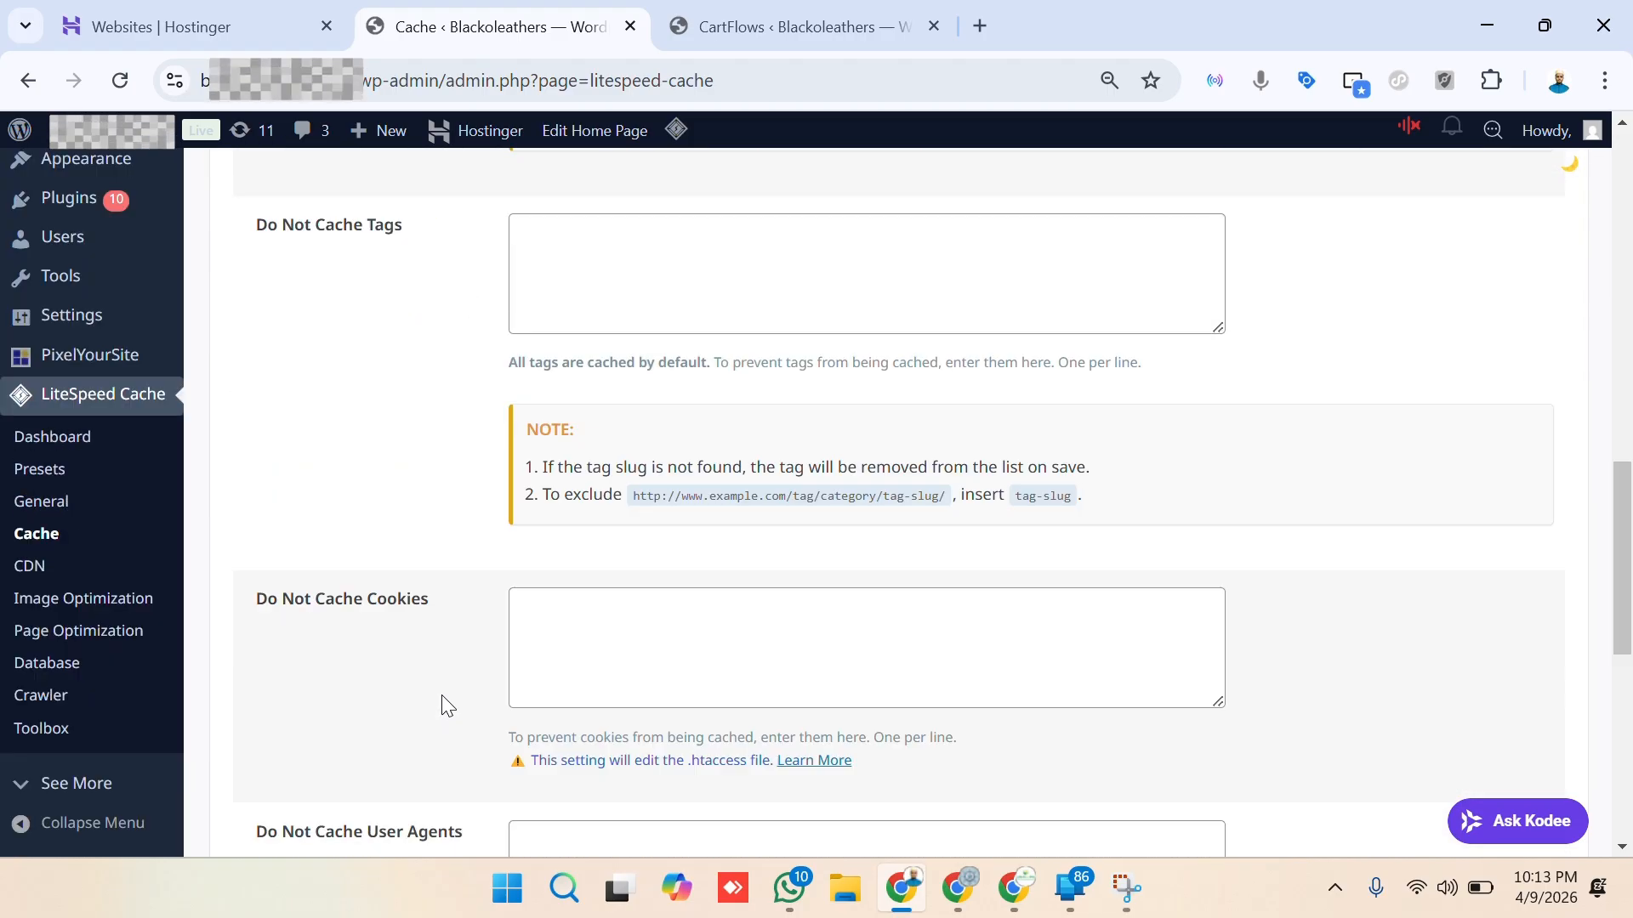
click(135, 636)
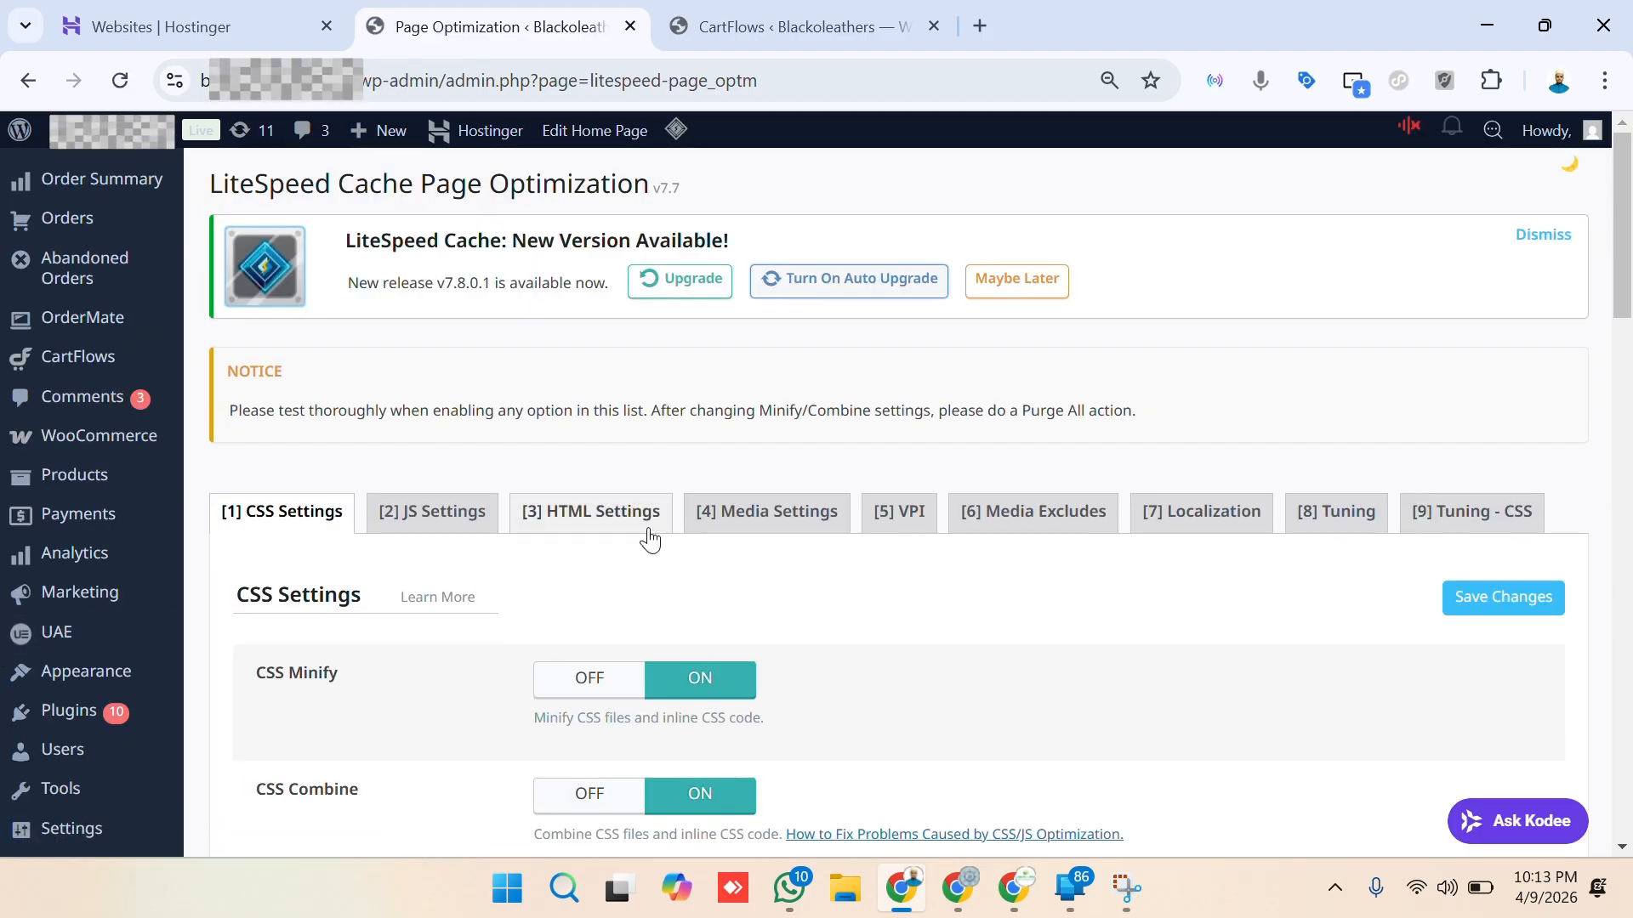
click(1359, 531)
scroll(934, 626, down, 2)
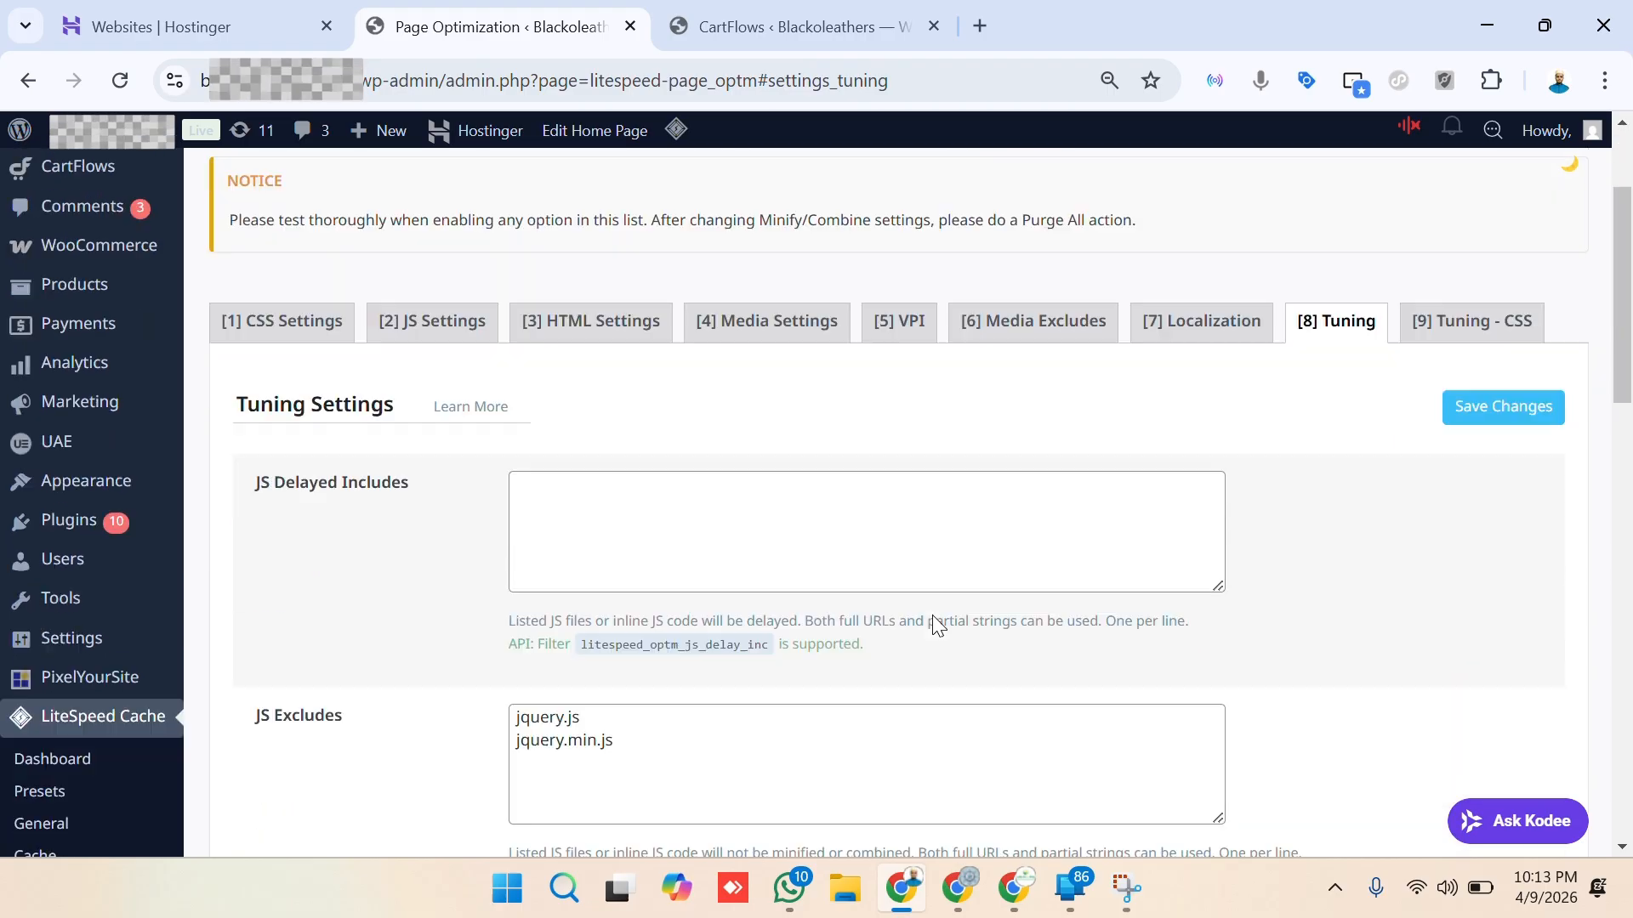
scroll(932, 615, down, 5)
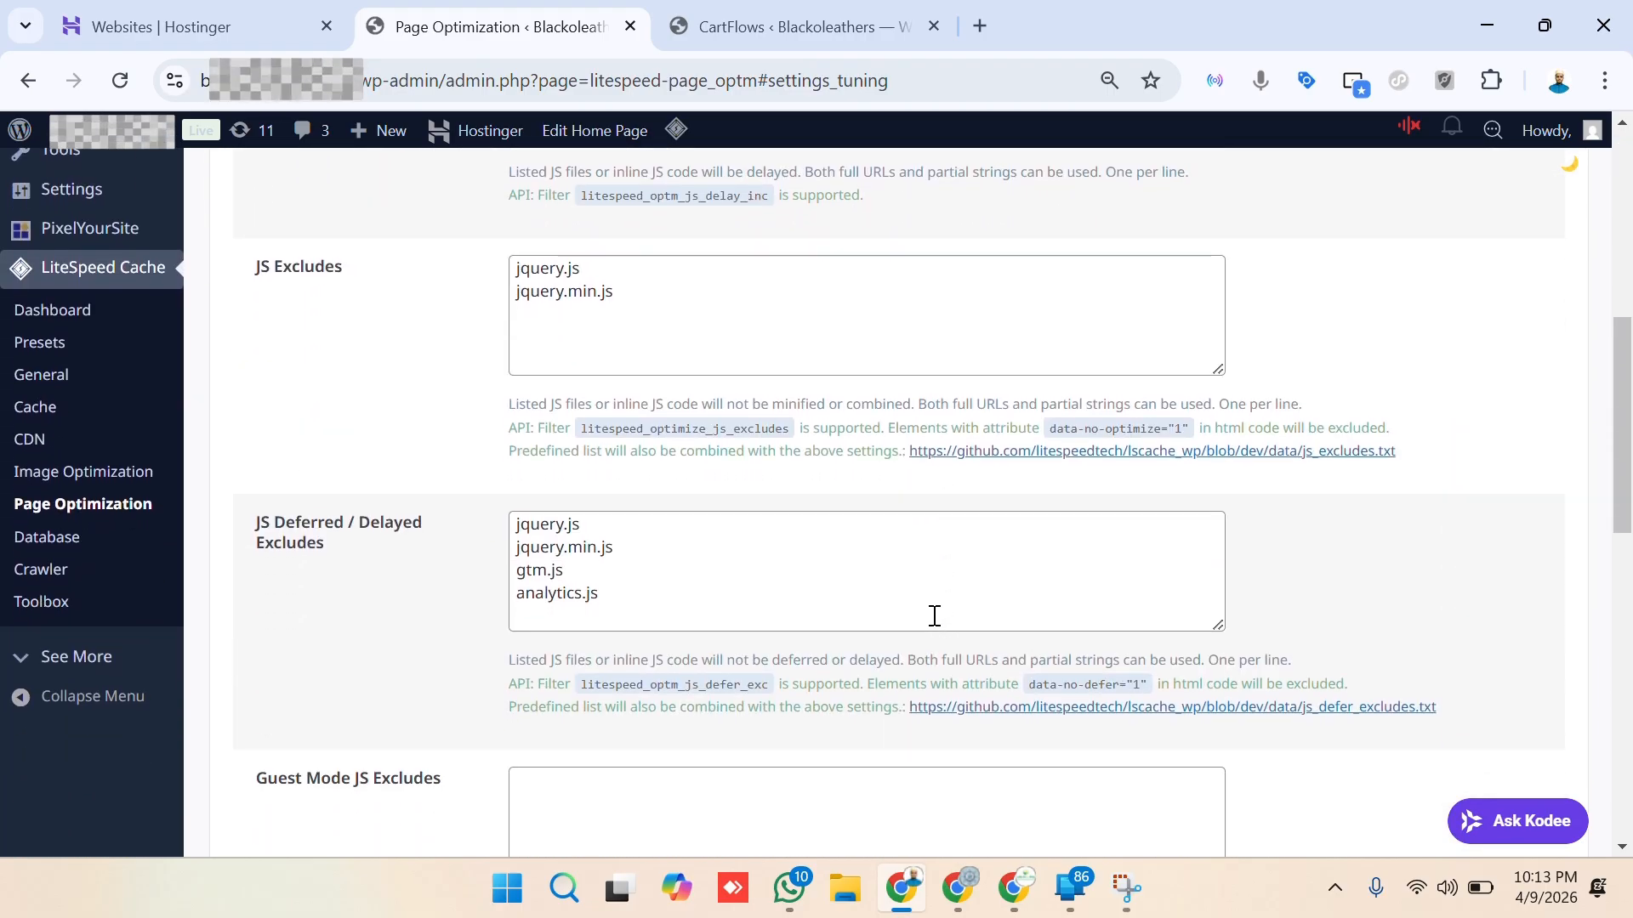
scroll(933, 616, down, 4)
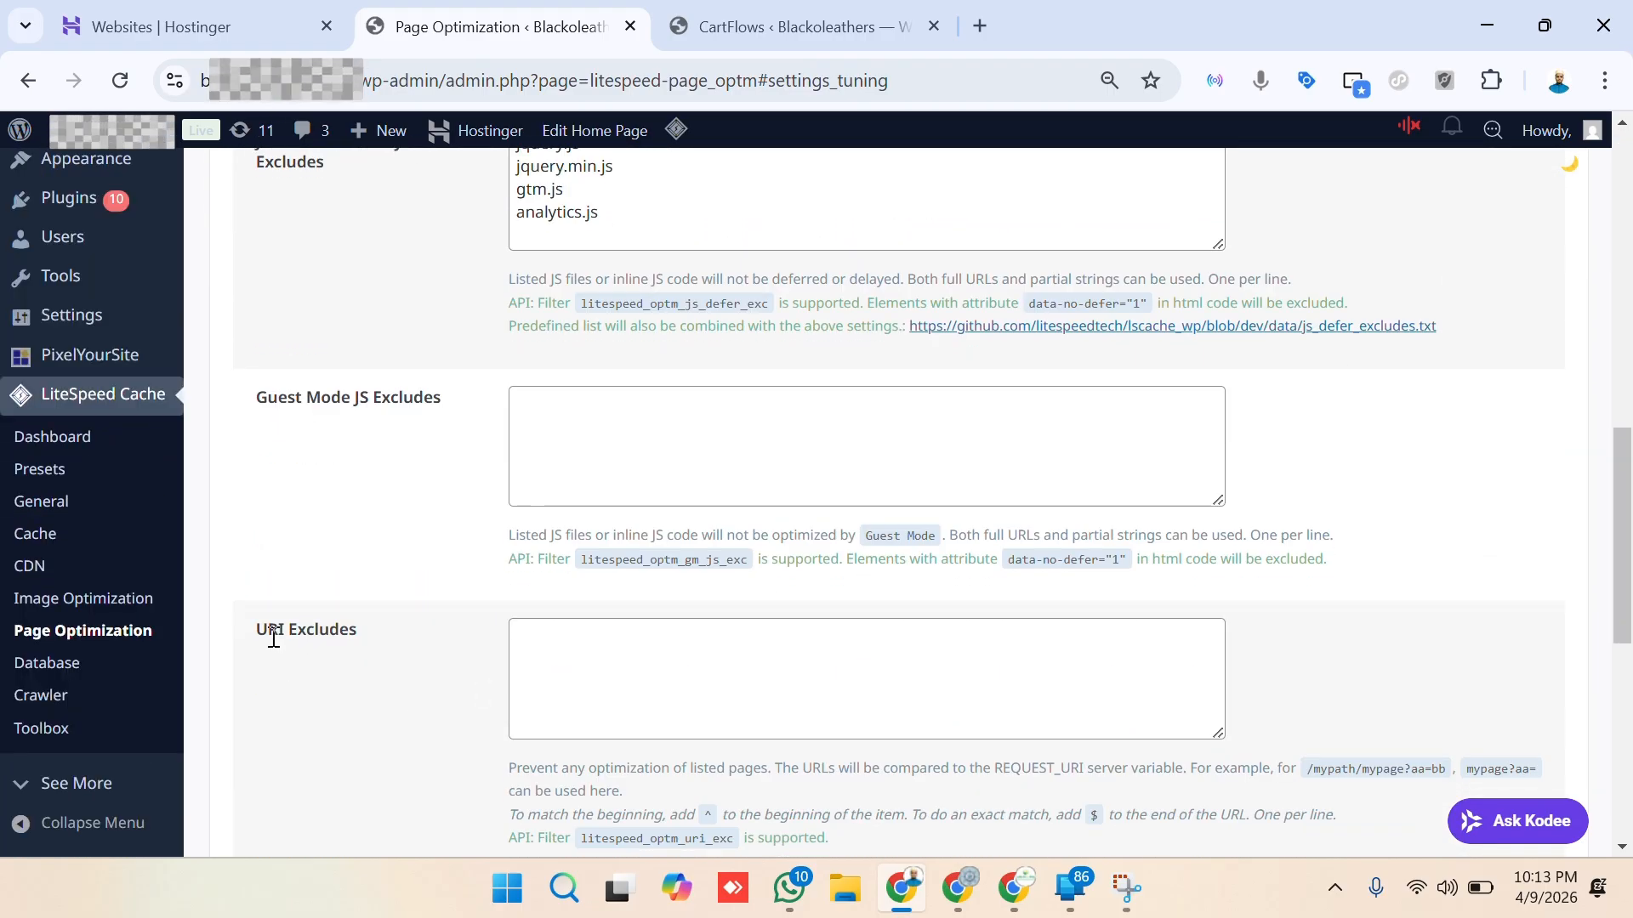
drag(257, 634, 373, 644)
scroll(754, 656, down, 4)
scroll(987, 572, up, 1)
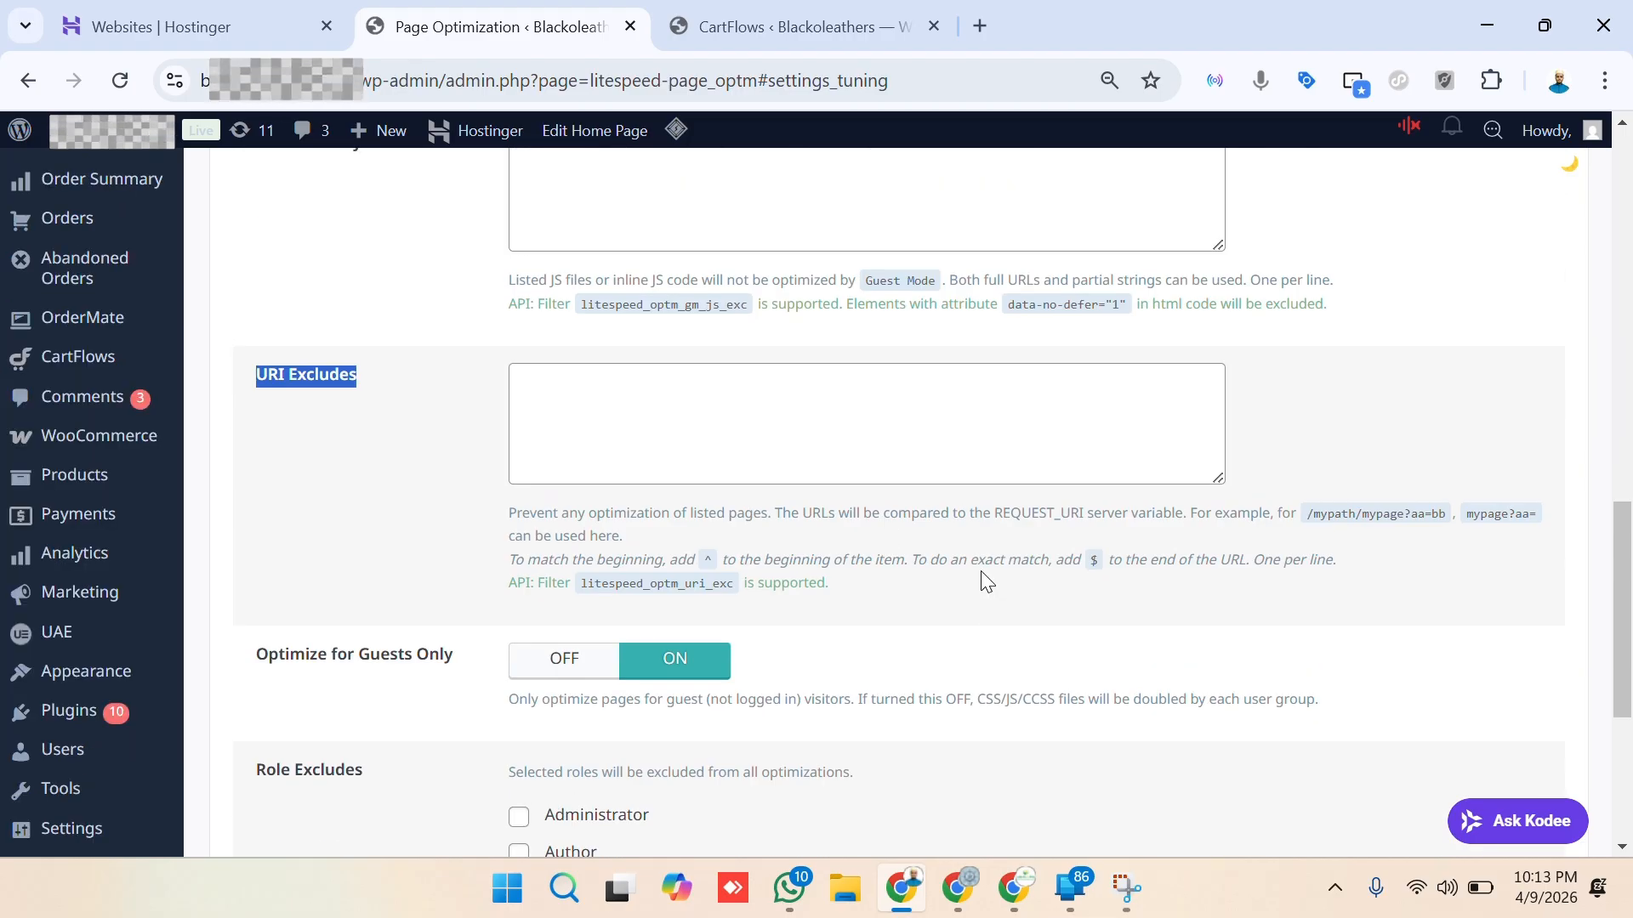
Paste /step/thank-you-2/ into URI Excludes, save the Tuning settings, and review the saved entry.
click(820, 425)
key(ctrl+v)
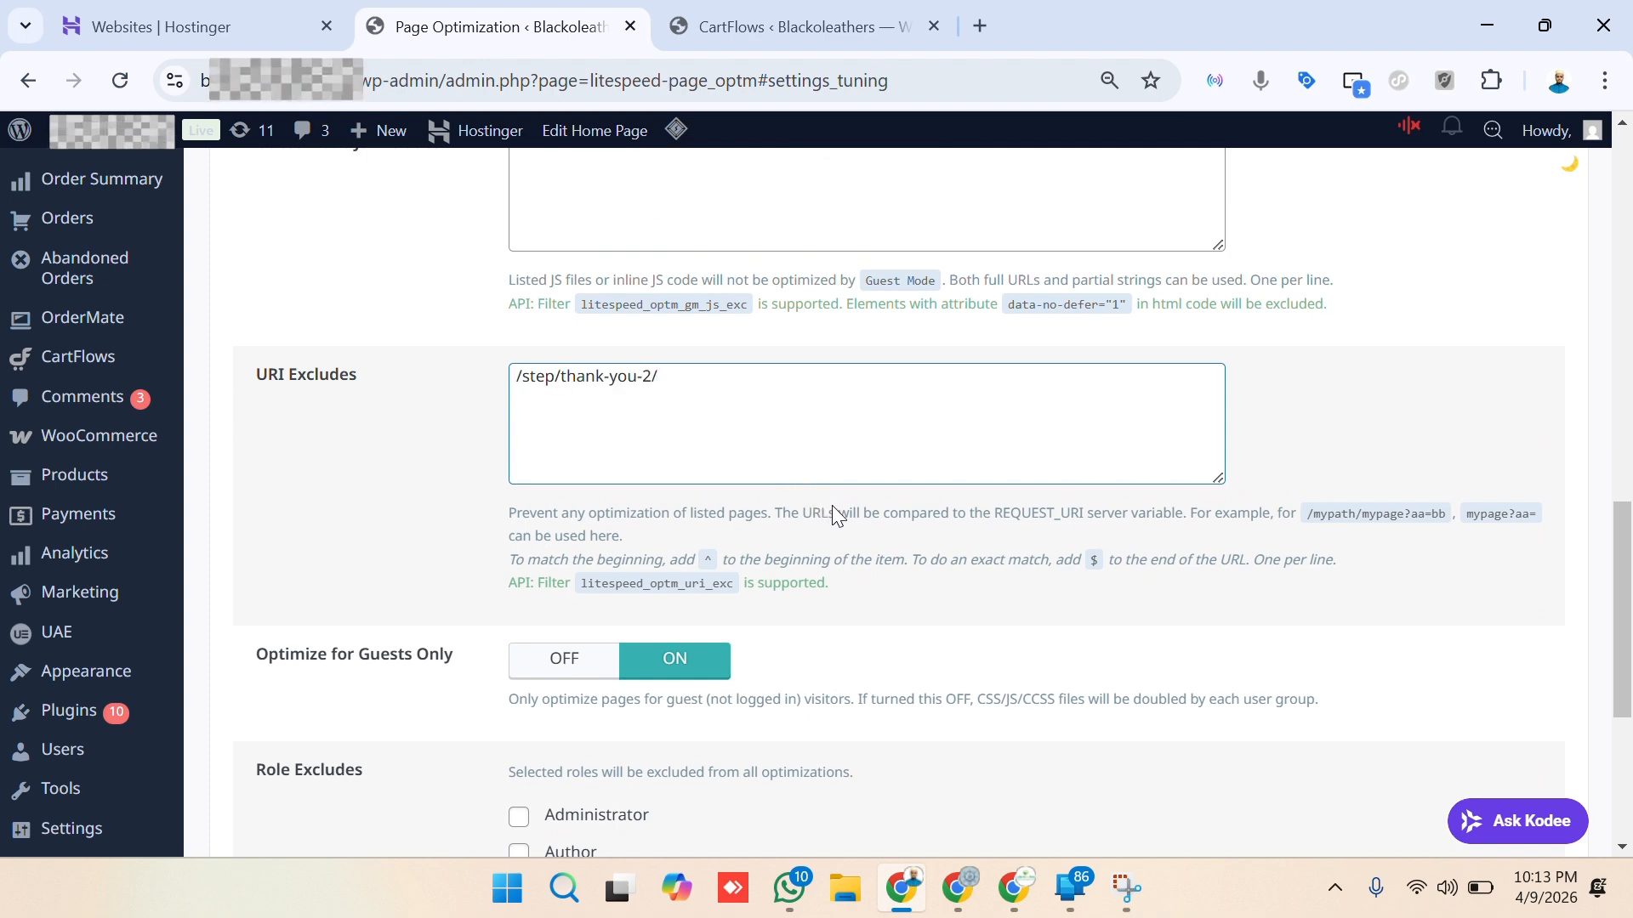
scroll(831, 505, down, 4)
click(298, 726)
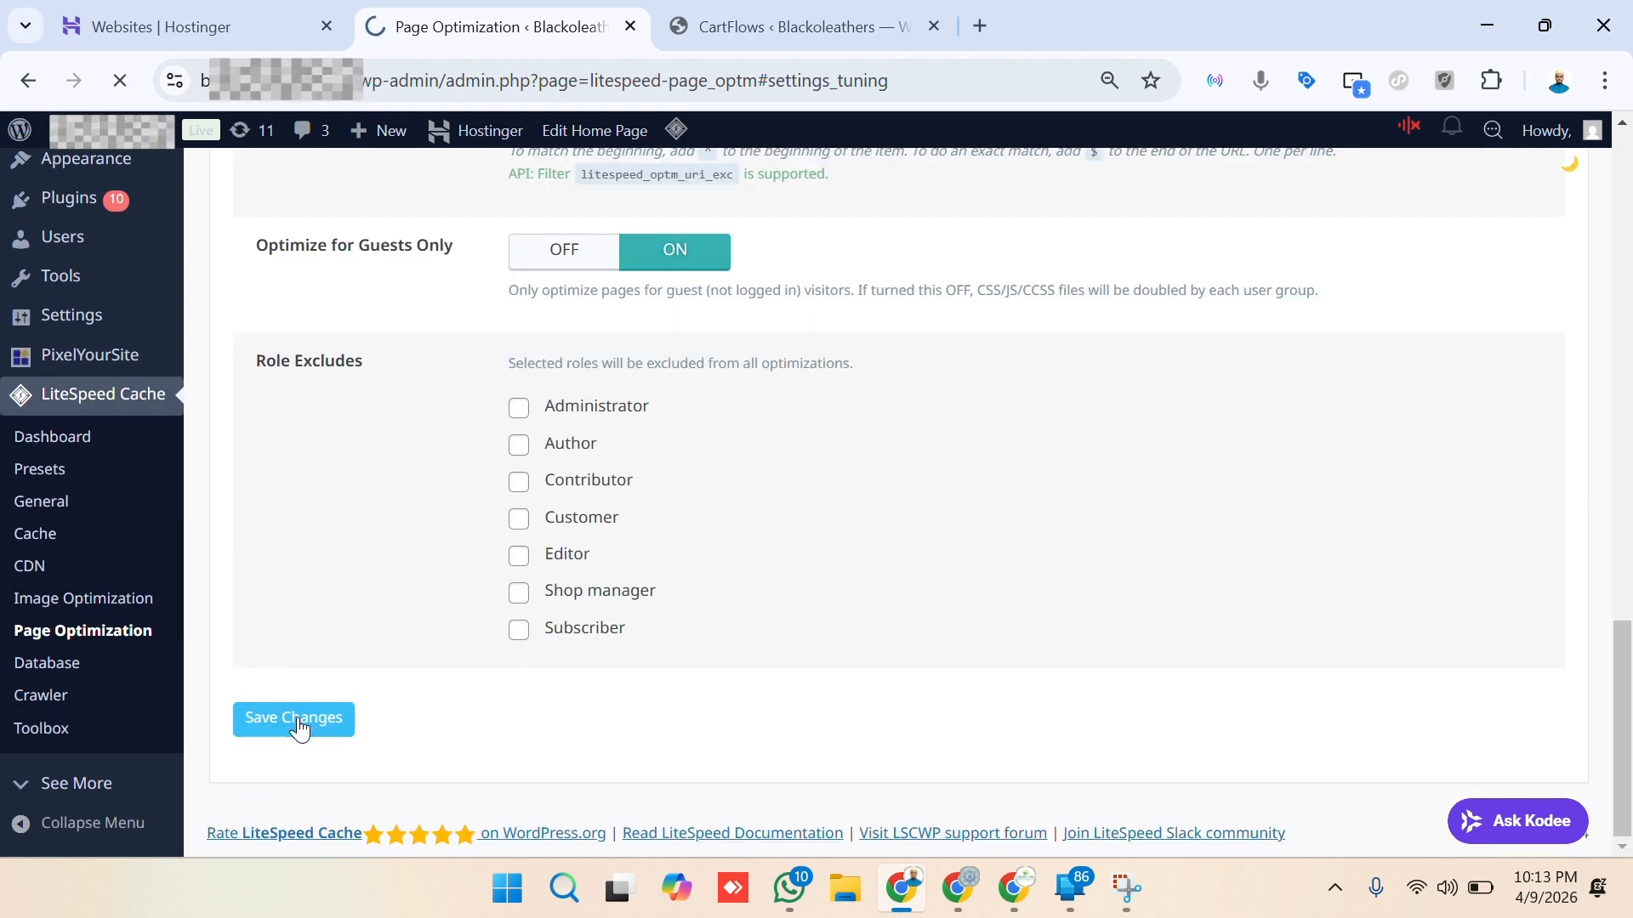
scroll(598, 653, down, 5)
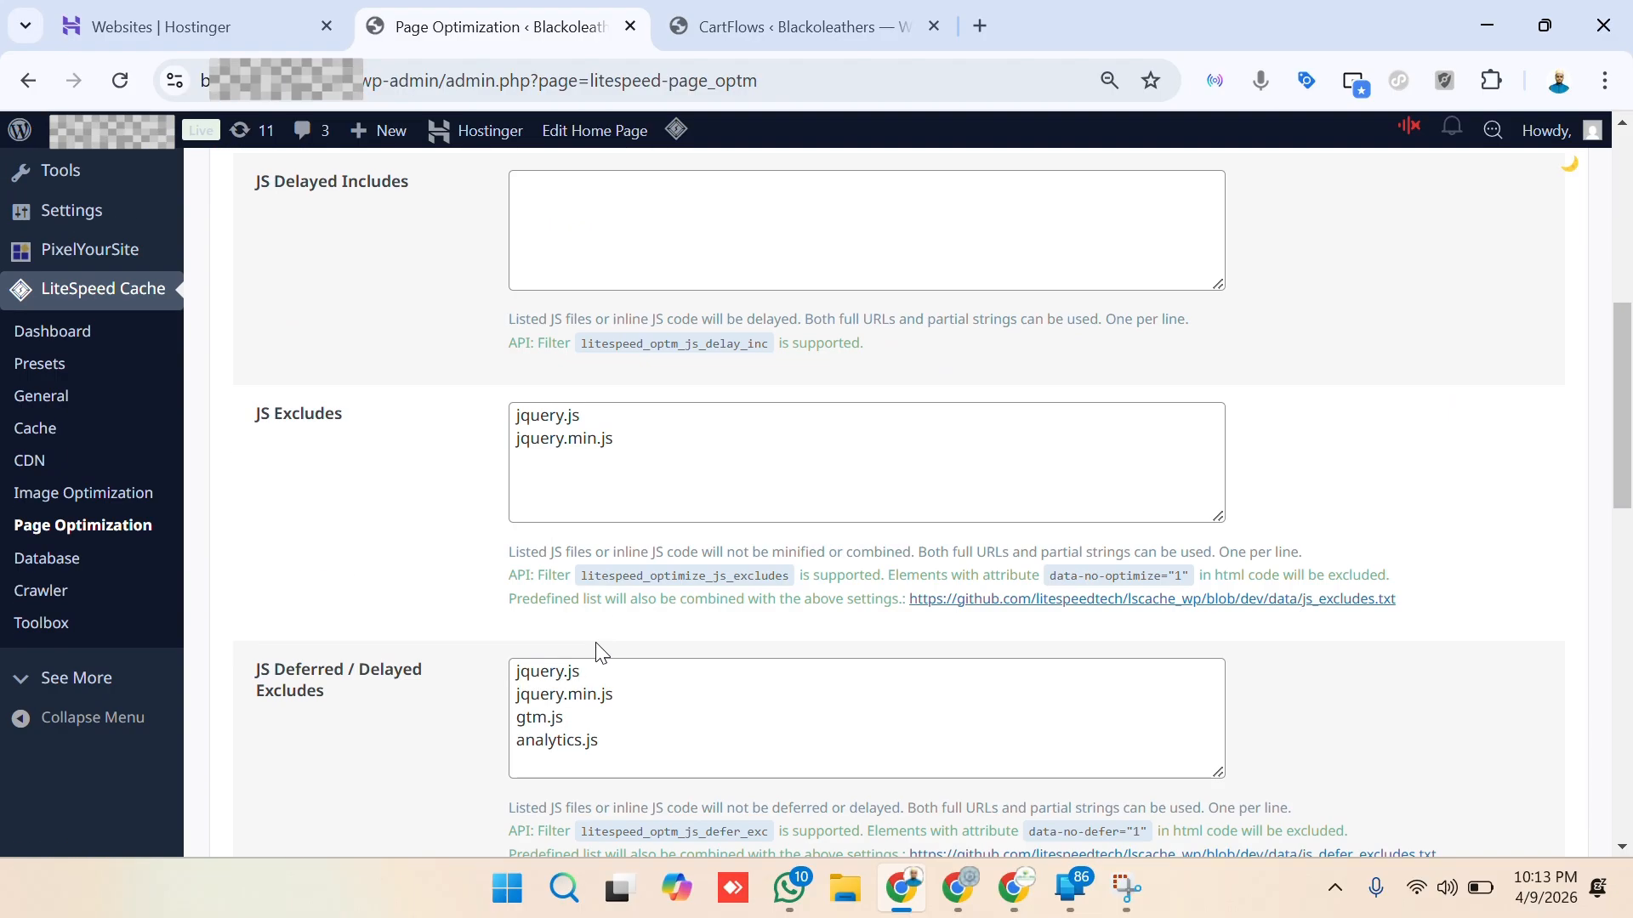
scroll(634, 651, down, 4)
scroll(642, 664, down, 3)
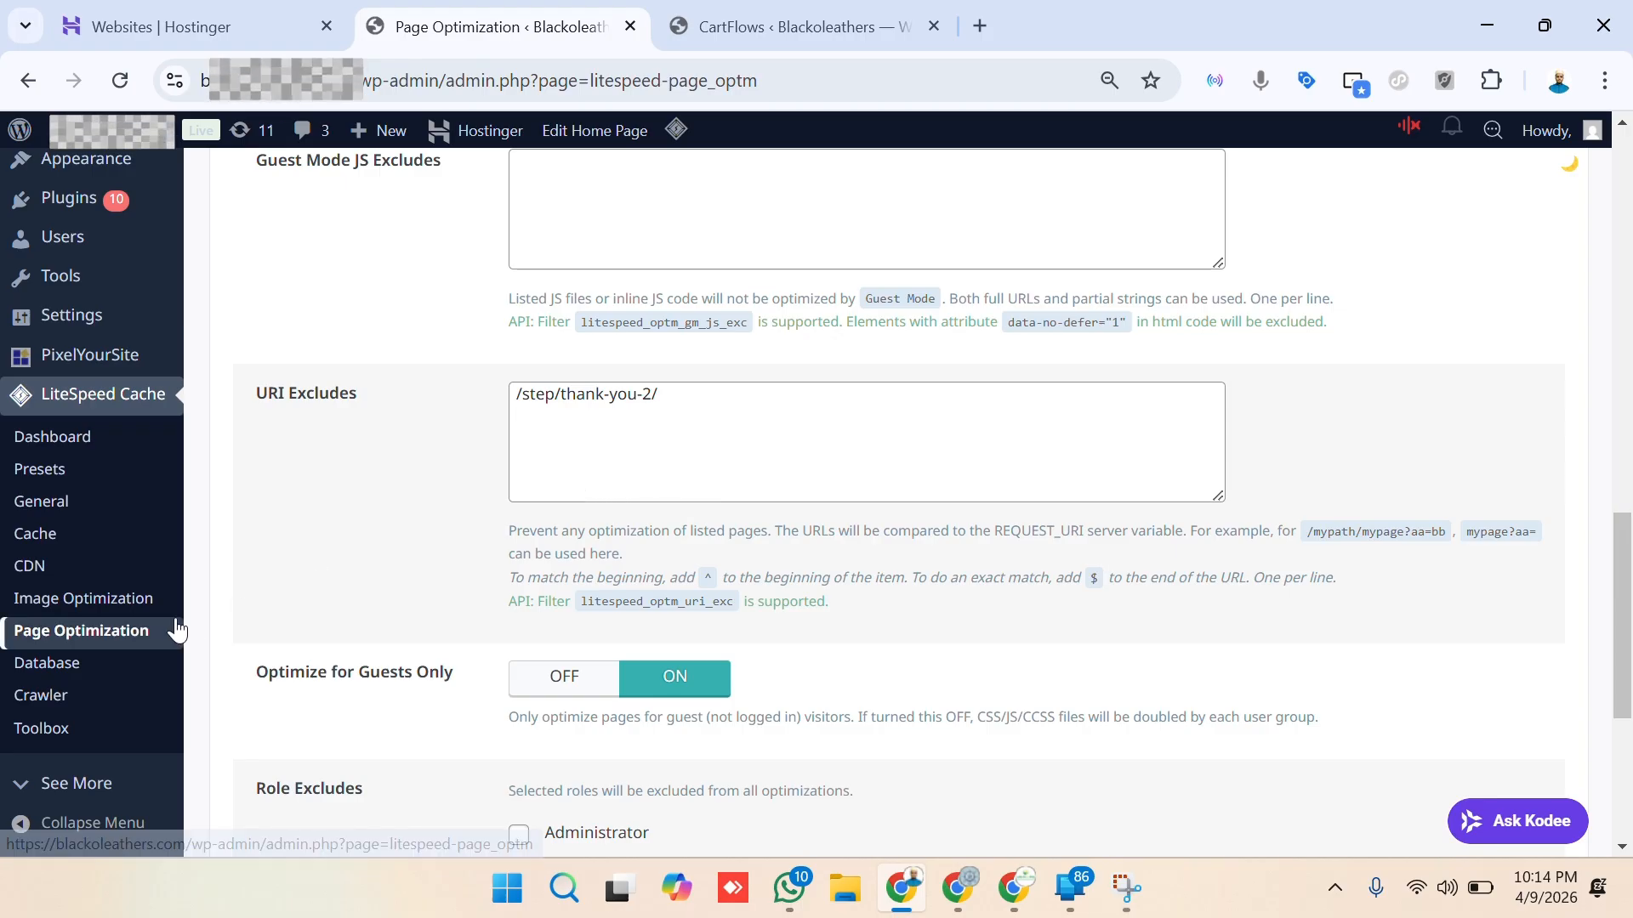
scroll(51, 695, down, 1)
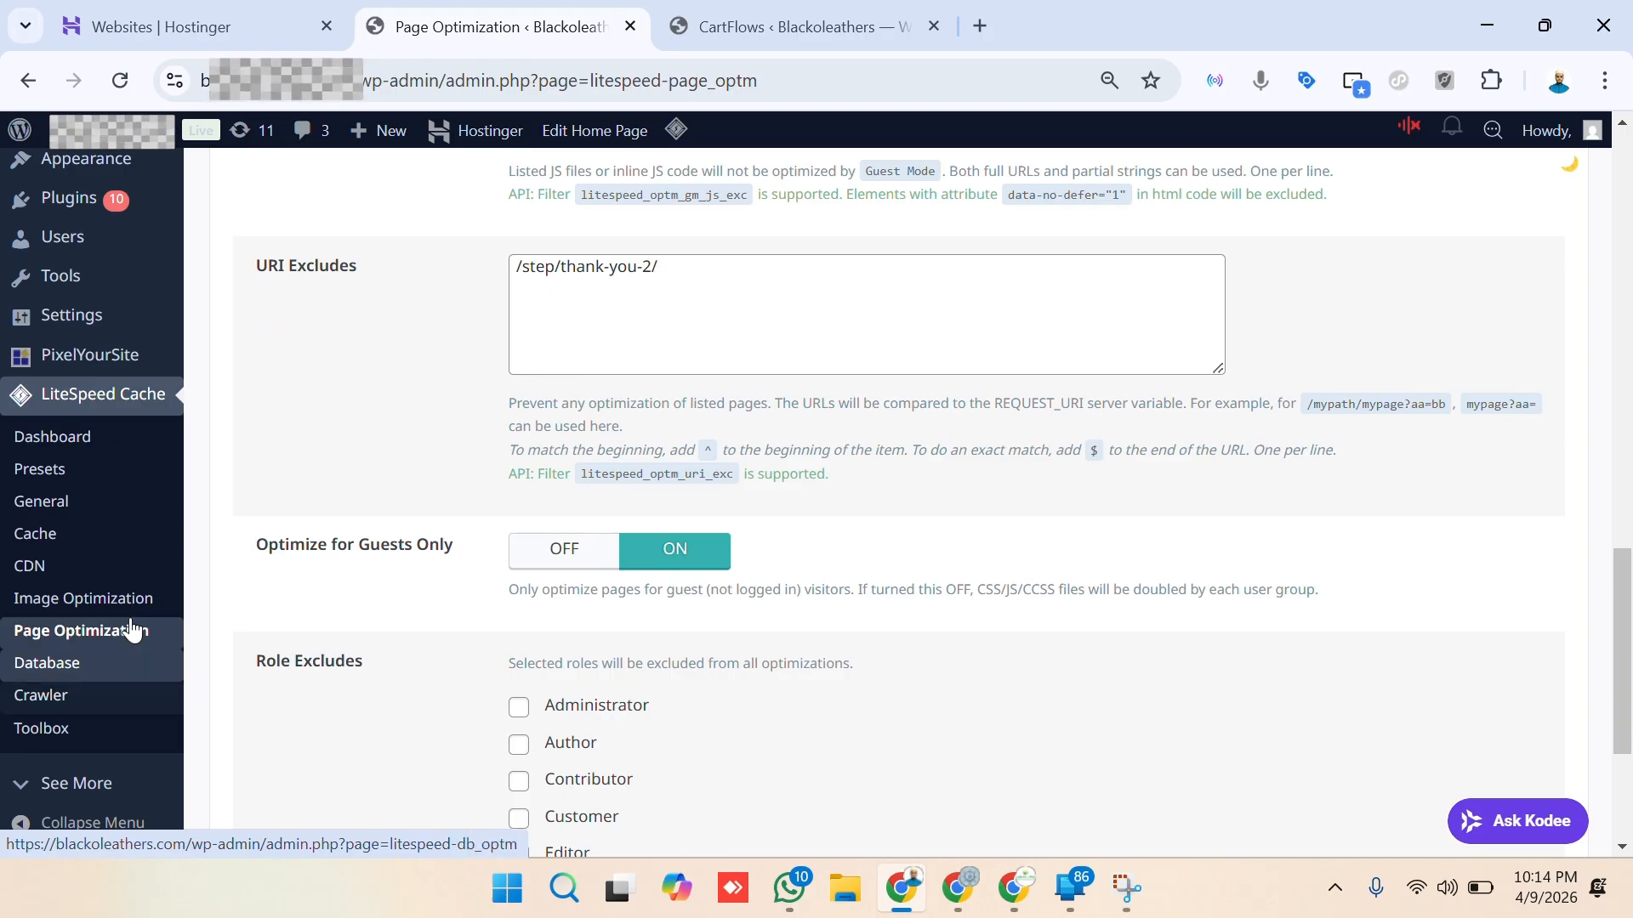
Open the PixelYourSite dashboard and save its settings.
mouse_move(117, 370)
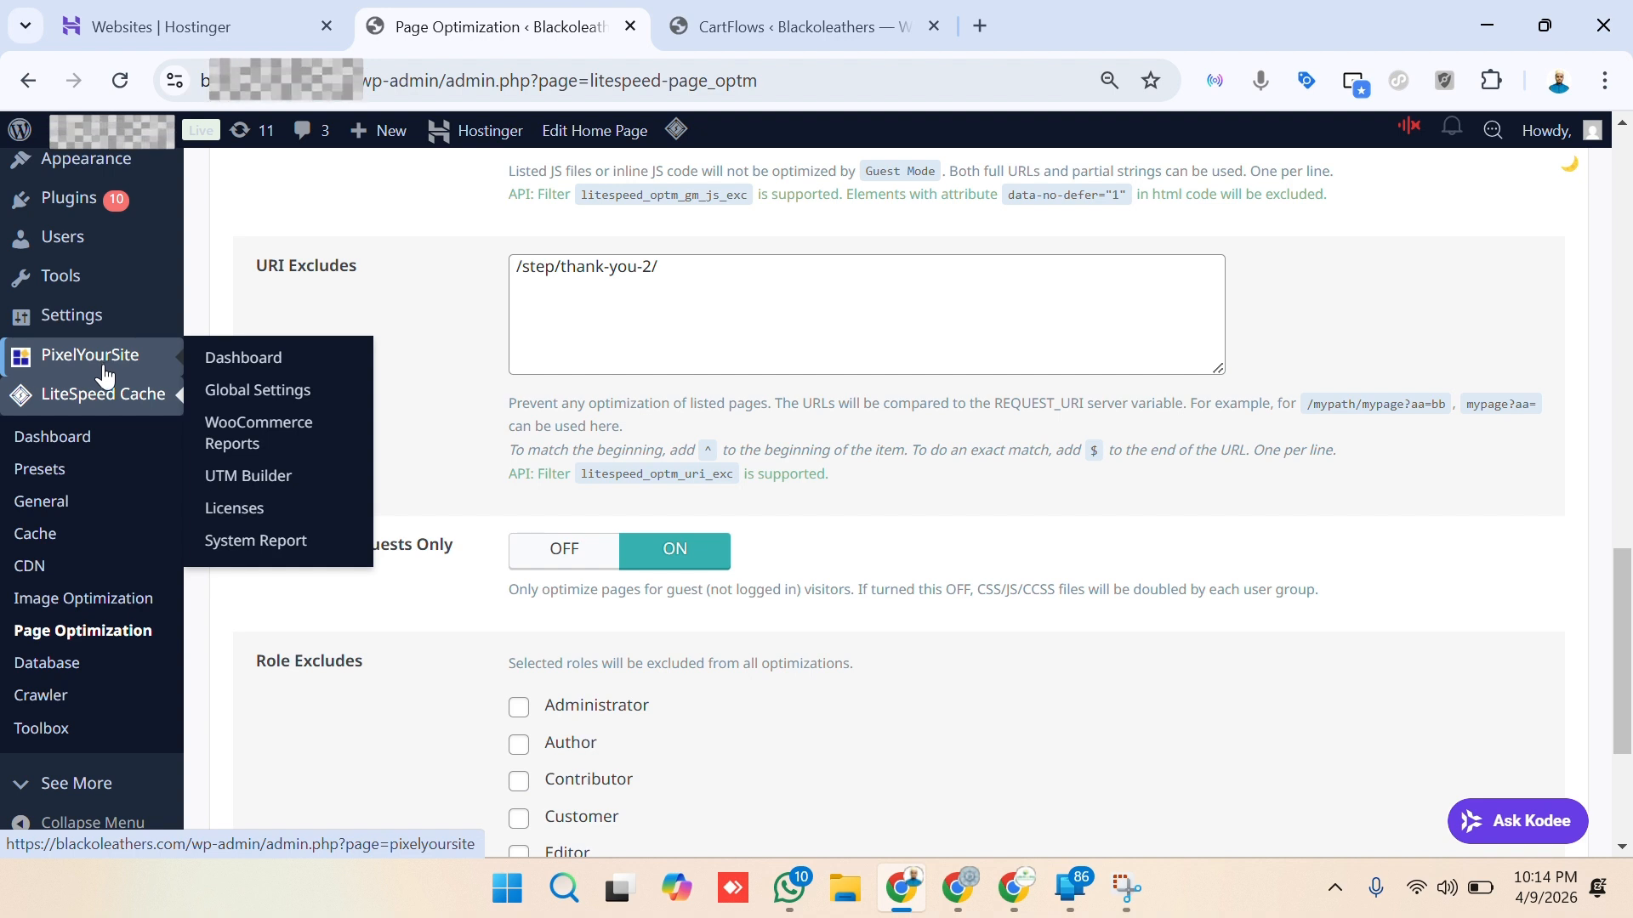
click(103, 368)
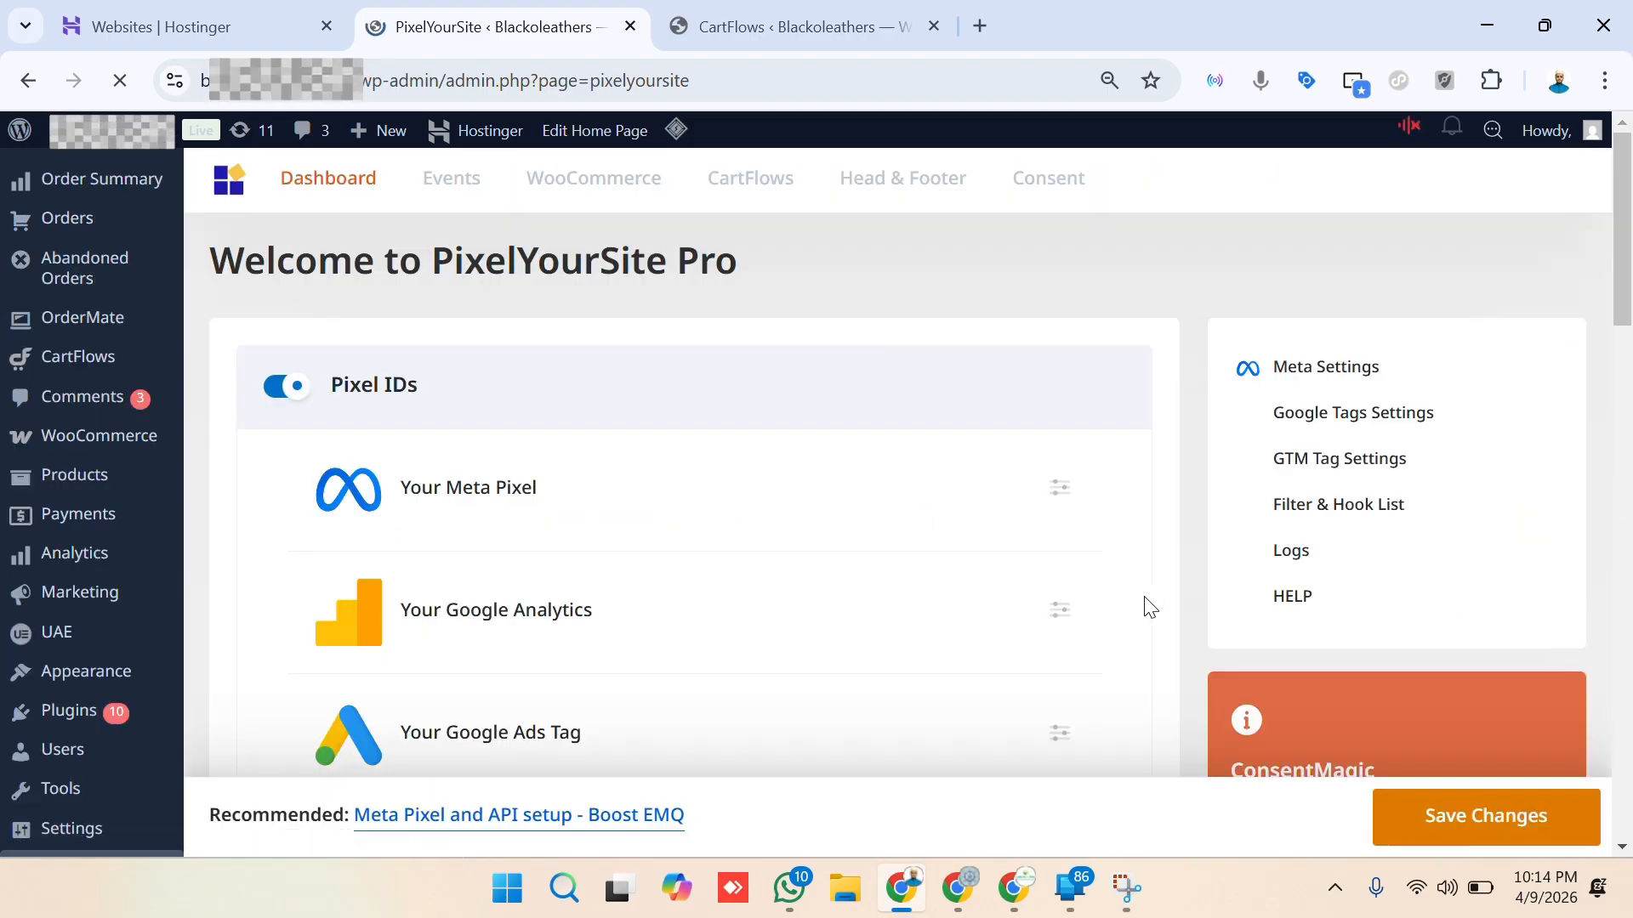
click(1384, 825)
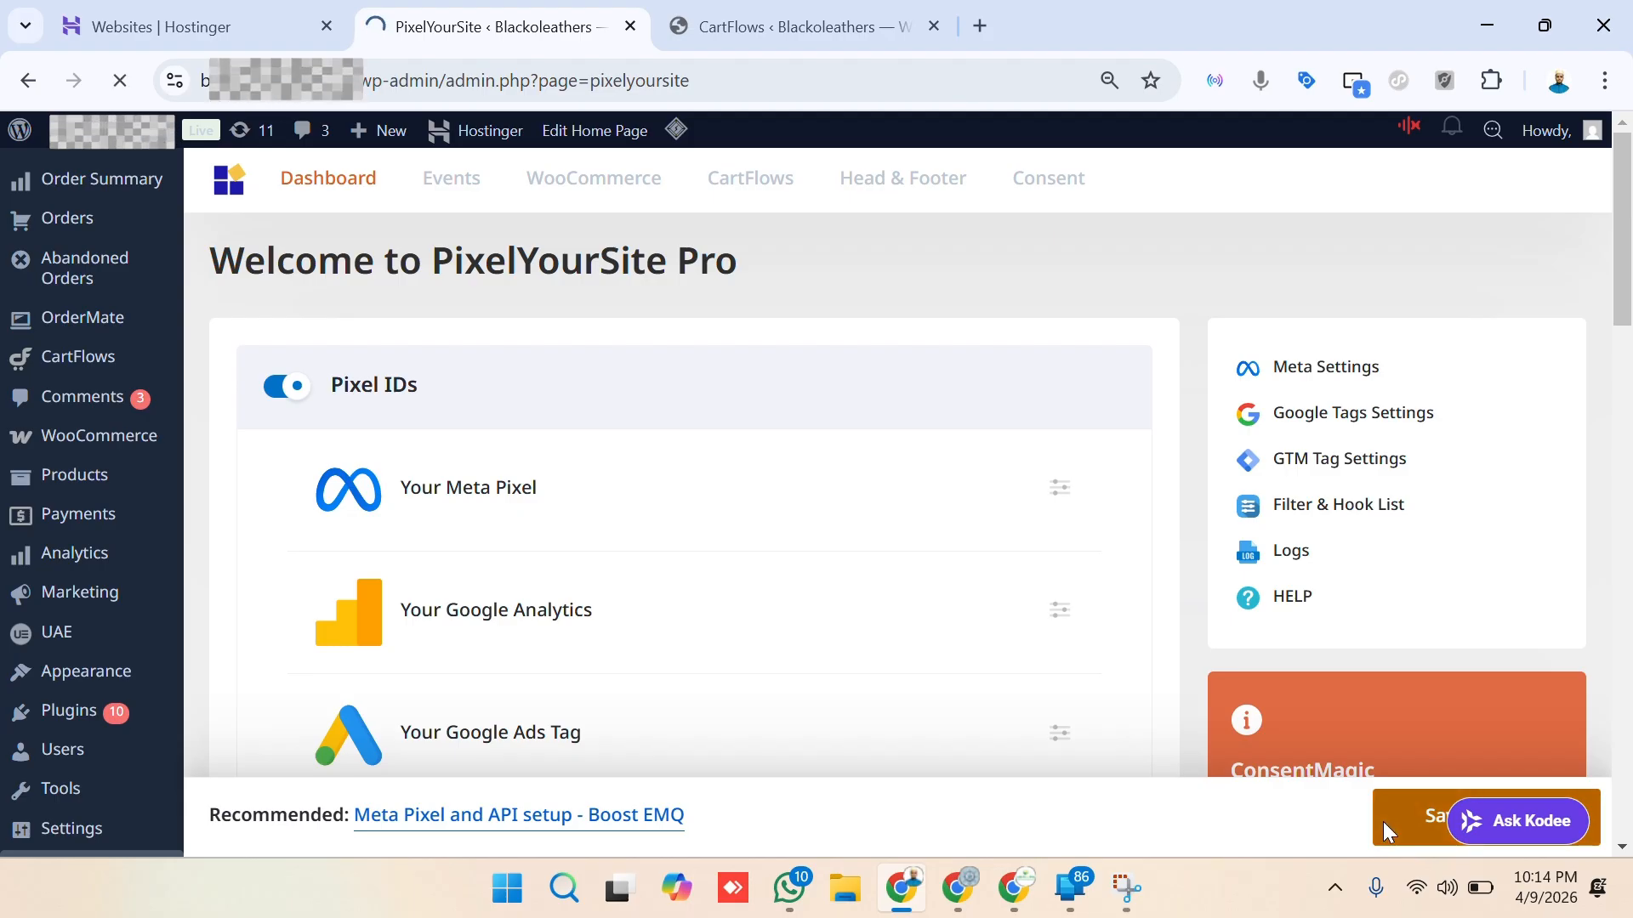